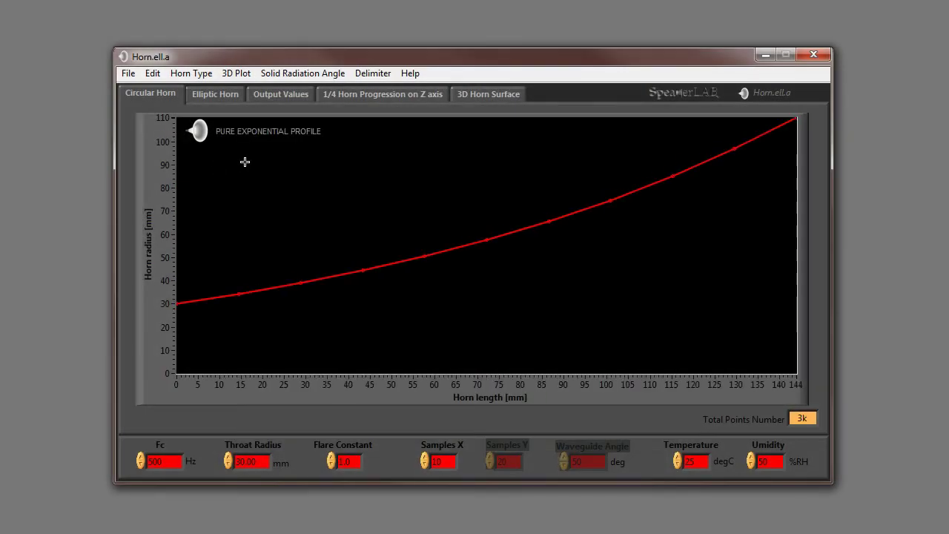
Step: Look over the Elliptic Horn and Output Values views, returning to the circular horn profile
{"action": "left_click", "coordinate": [129, 73]}
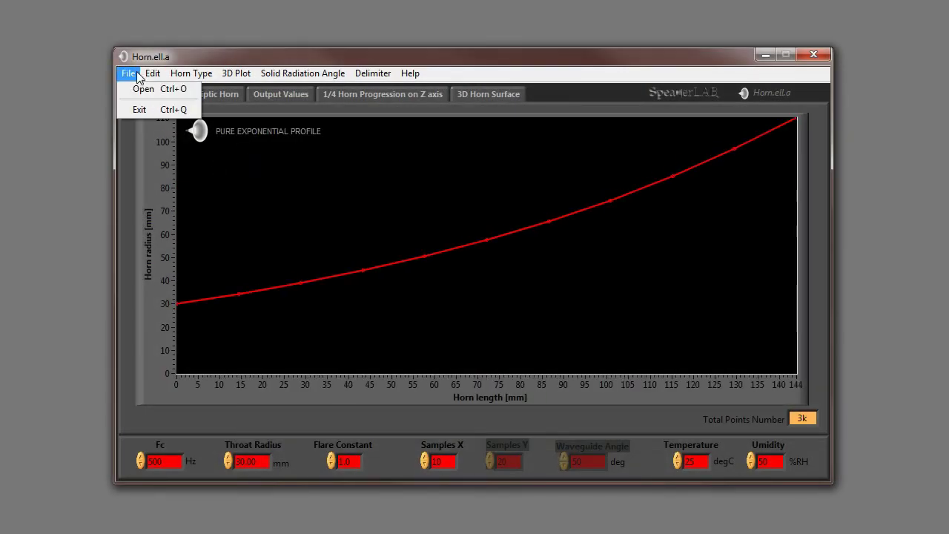
{"action": "mouse_move", "coordinate": [272, 79]}
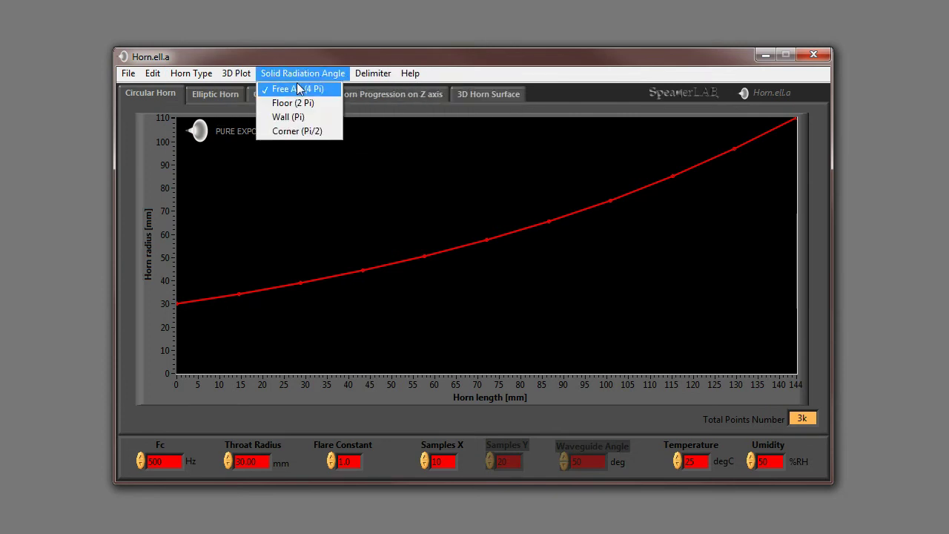
{"action": "left_click", "coordinate": [299, 89]}
{"action": "left_click", "coordinate": [227, 96]}
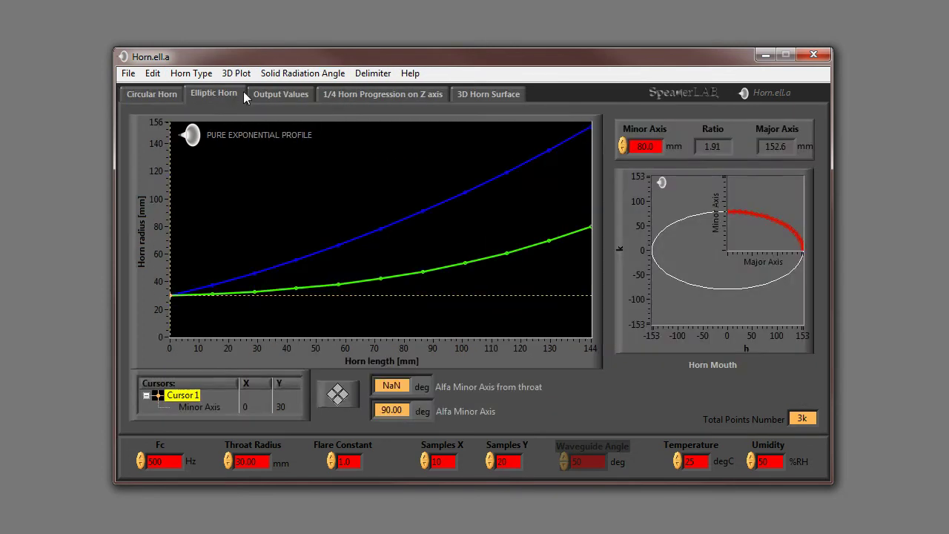
{"action": "left_click", "coordinate": [266, 91]}
{"action": "left_click", "coordinate": [156, 91]}
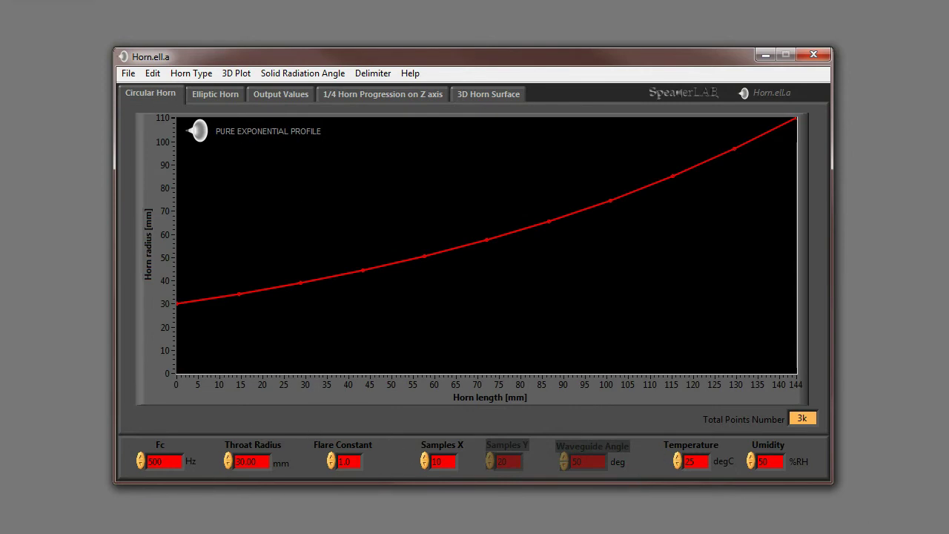
{"action": "left_click", "coordinate": [917, 508]}
Step: Browse the horn database to the Tractrix folder and leave it without opening a file
{"action": "left_click", "coordinate": [128, 74]}
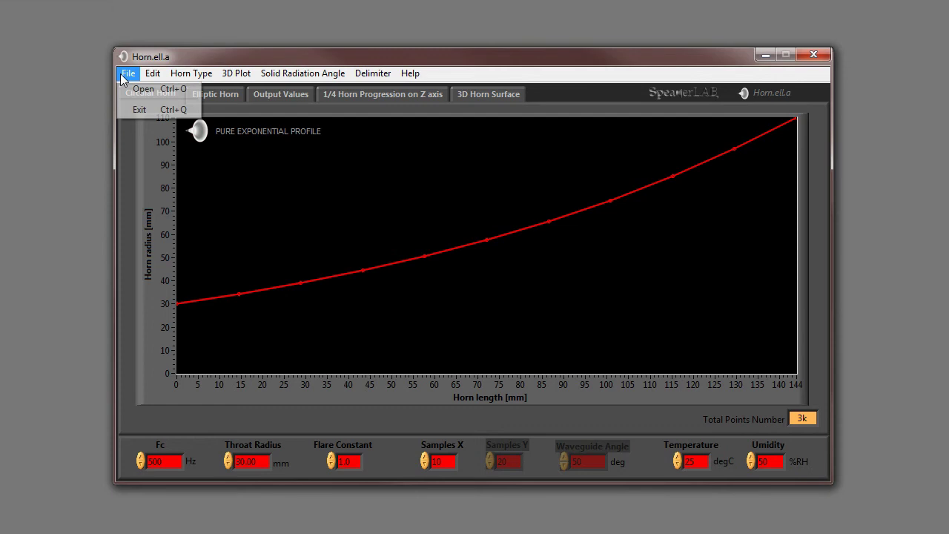
{"action": "left_click", "coordinate": [131, 88]}
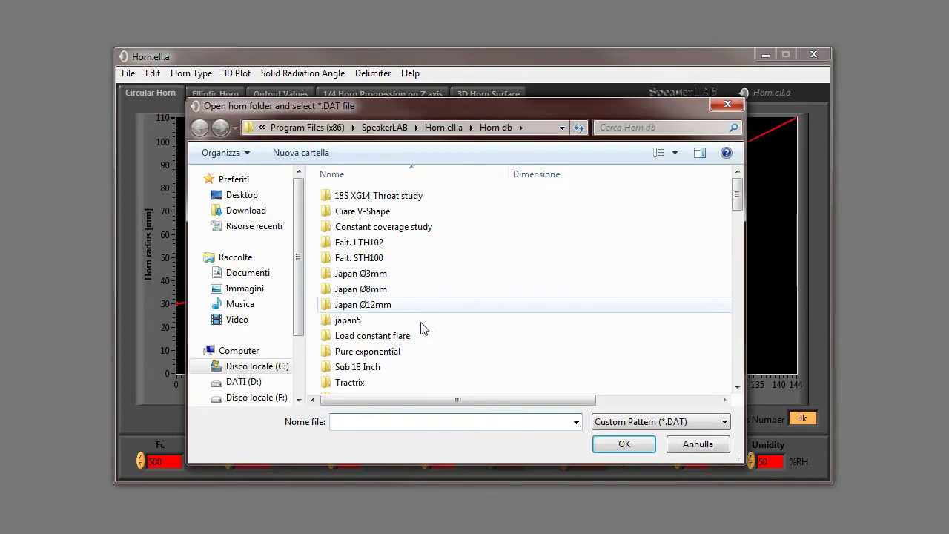
{"action": "double_click", "coordinate": [373, 381]}
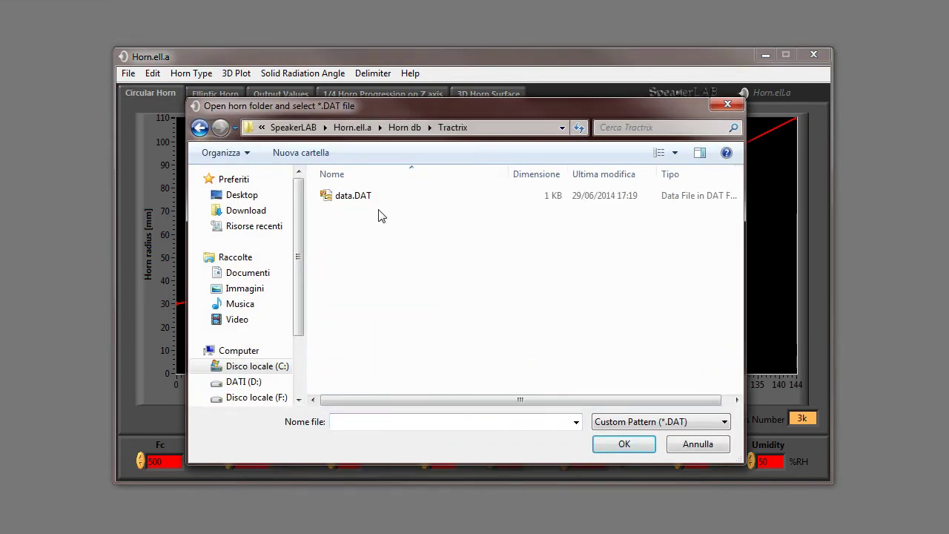
{"action": "left_click", "coordinate": [697, 442]}
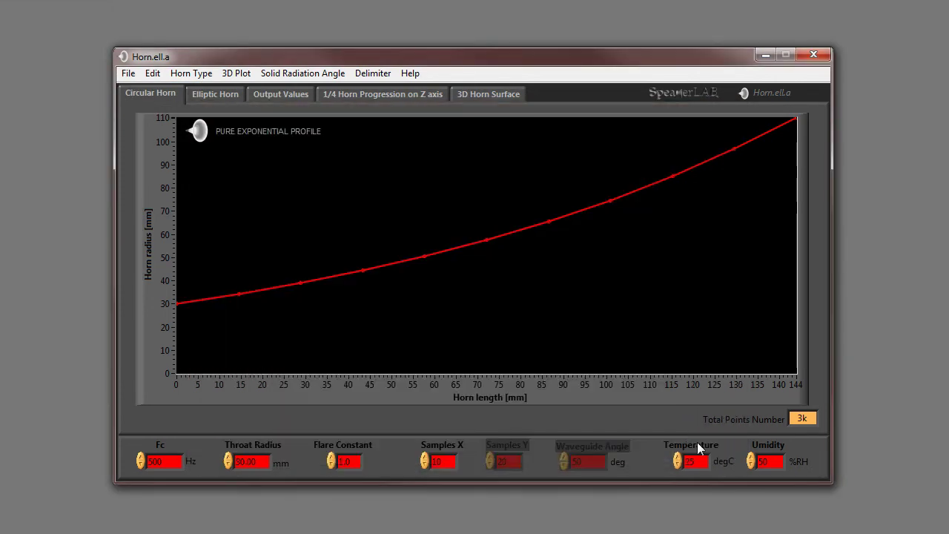
{"action": "double_click", "coordinate": [159, 461]}
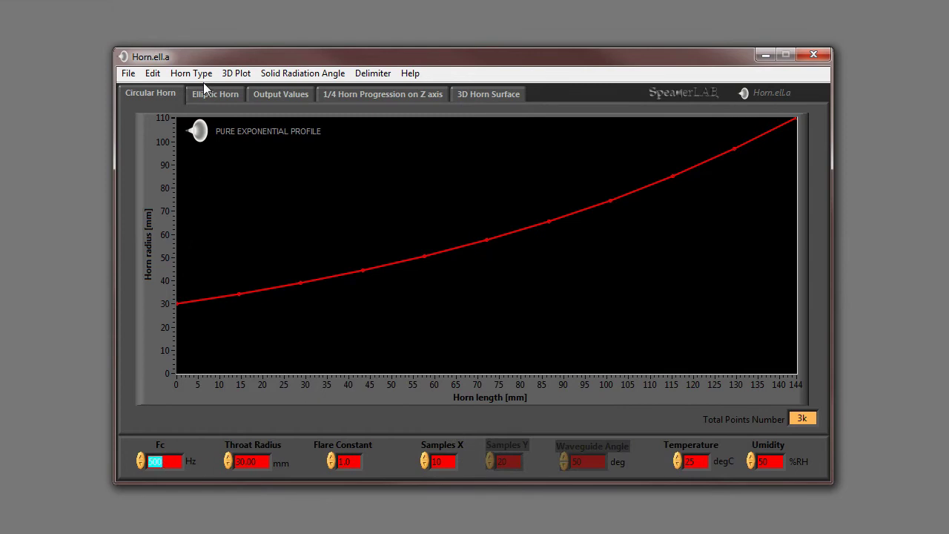
{"action": "left_click", "coordinate": [153, 74]}
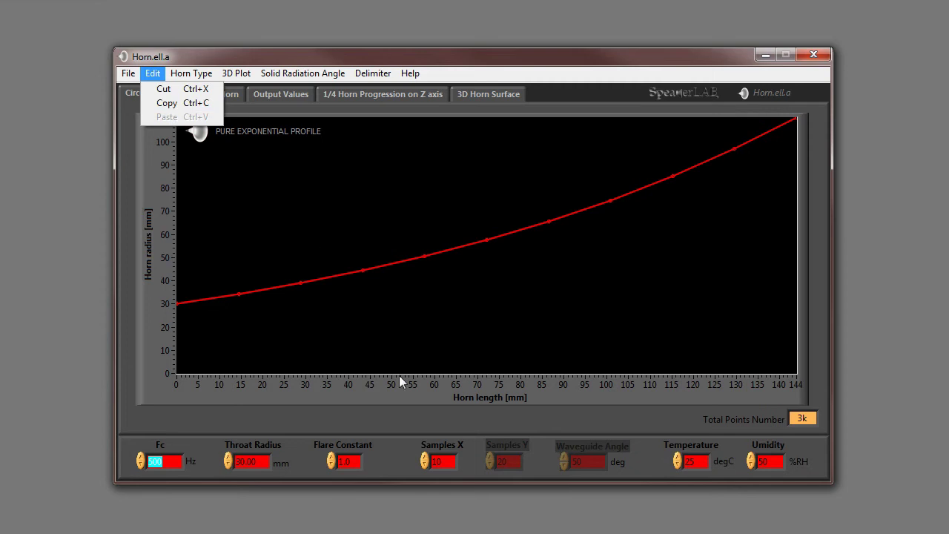
{"action": "left_click", "coordinate": [205, 19]}
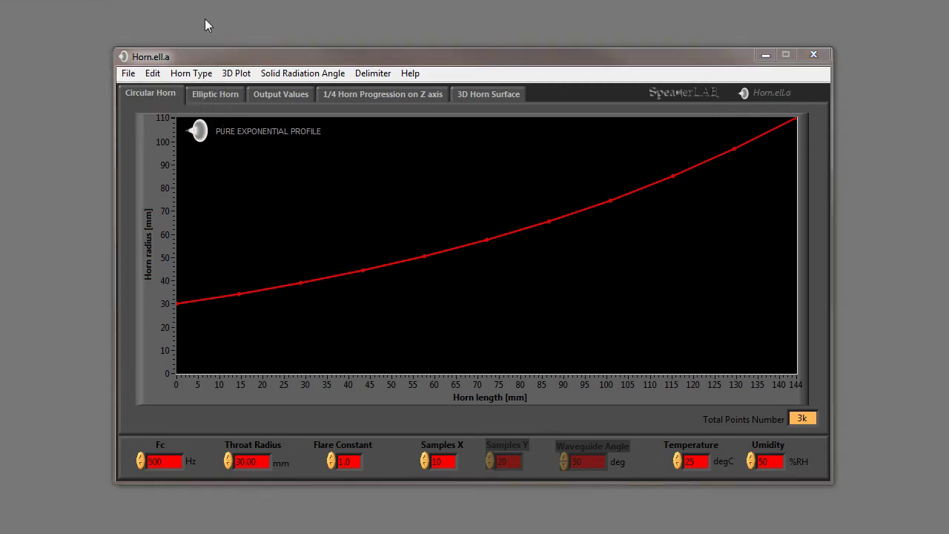
Step: Try the Tractrix, Spherical, Spherical Closed and Waveguide horn types in turn and return to Hypex Family
{"action": "left_click", "coordinate": [203, 74]}
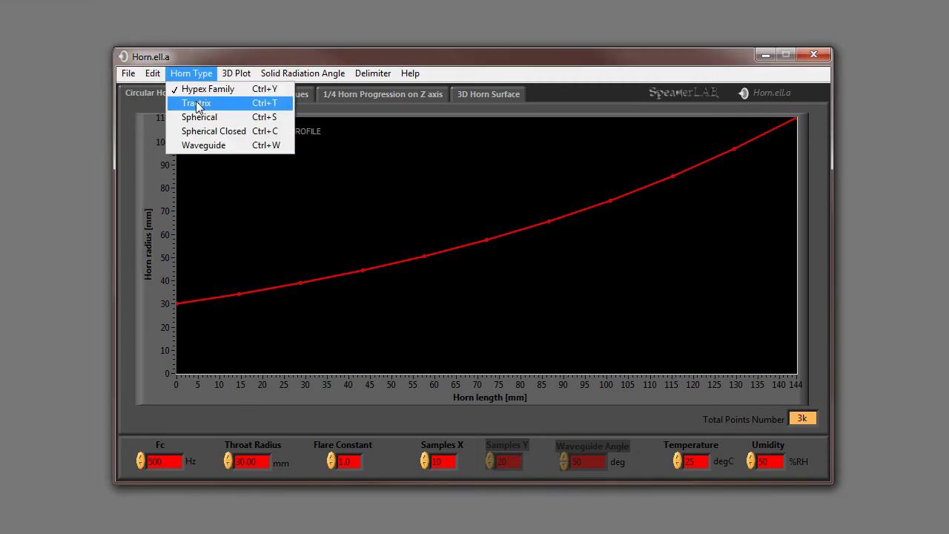
{"action": "left_click", "coordinate": [196, 103]}
{"action": "left_click", "coordinate": [199, 74]}
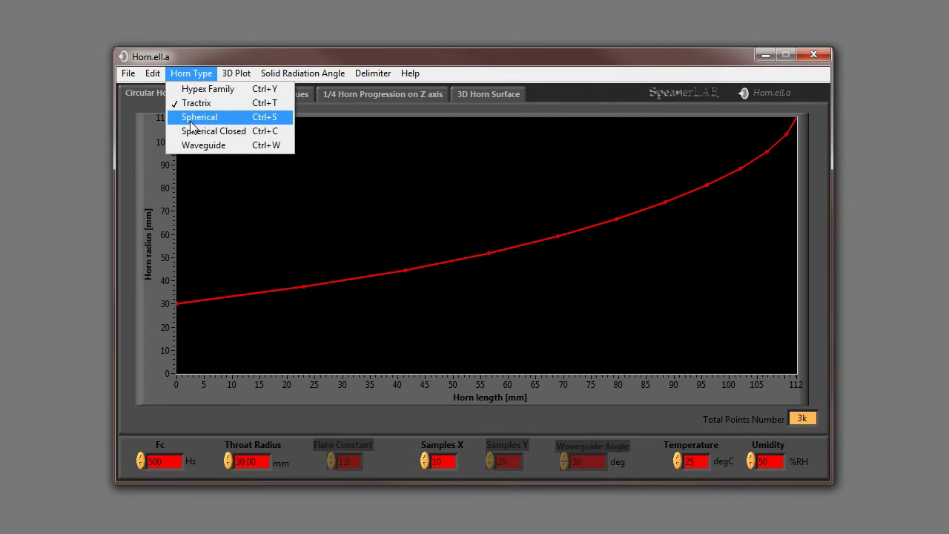
{"action": "left_click", "coordinate": [187, 117]}
{"action": "left_click", "coordinate": [187, 74]}
{"action": "left_click", "coordinate": [192, 131]}
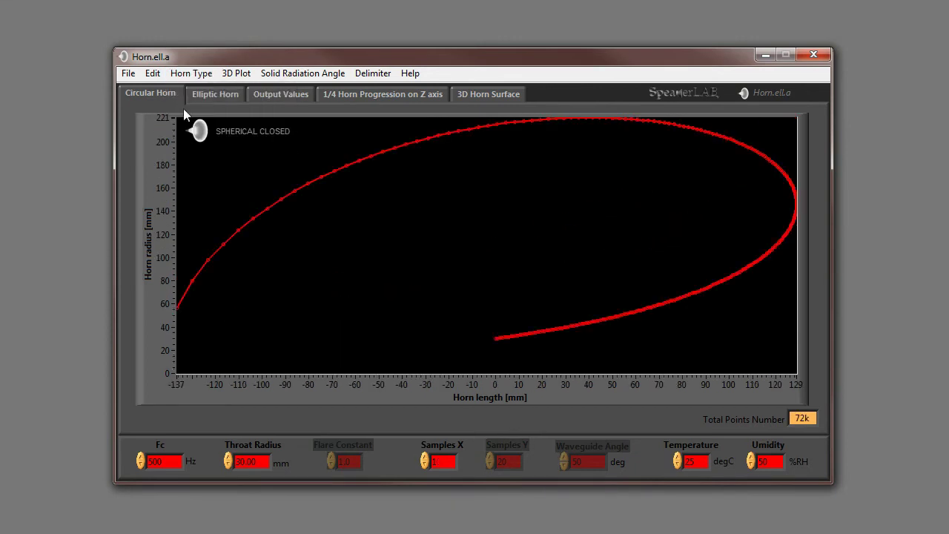
{"action": "left_click", "coordinate": [187, 75]}
{"action": "left_click", "coordinate": [200, 146]}
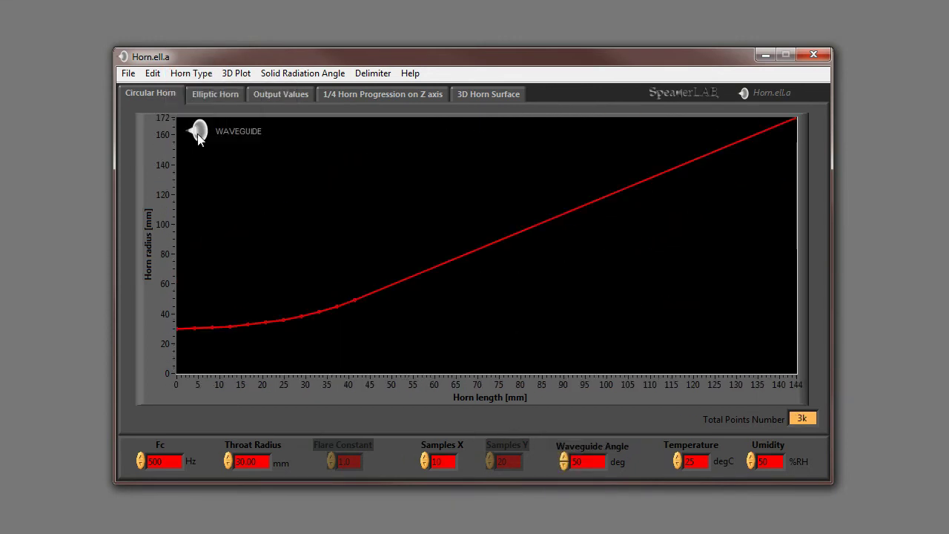
{"action": "left_click", "coordinate": [195, 76]}
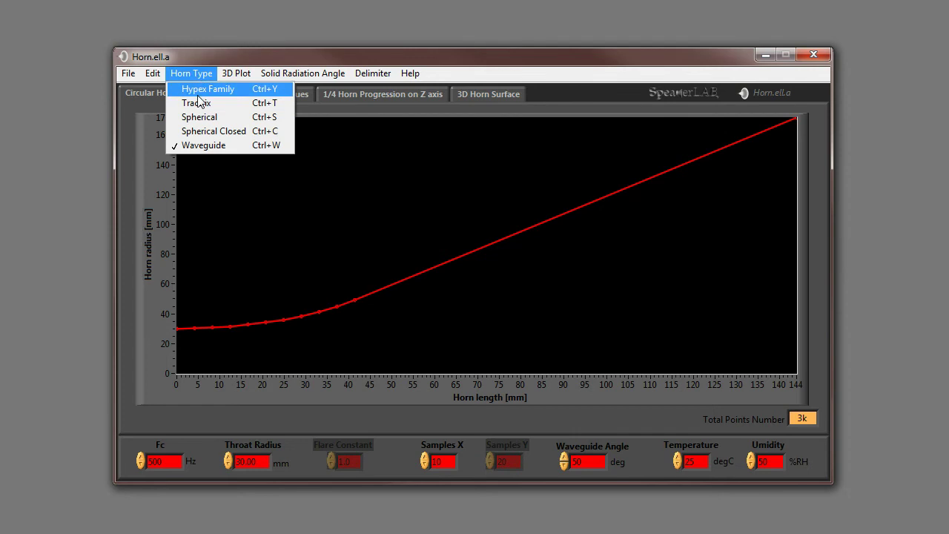
{"action": "left_click", "coordinate": [199, 89]}
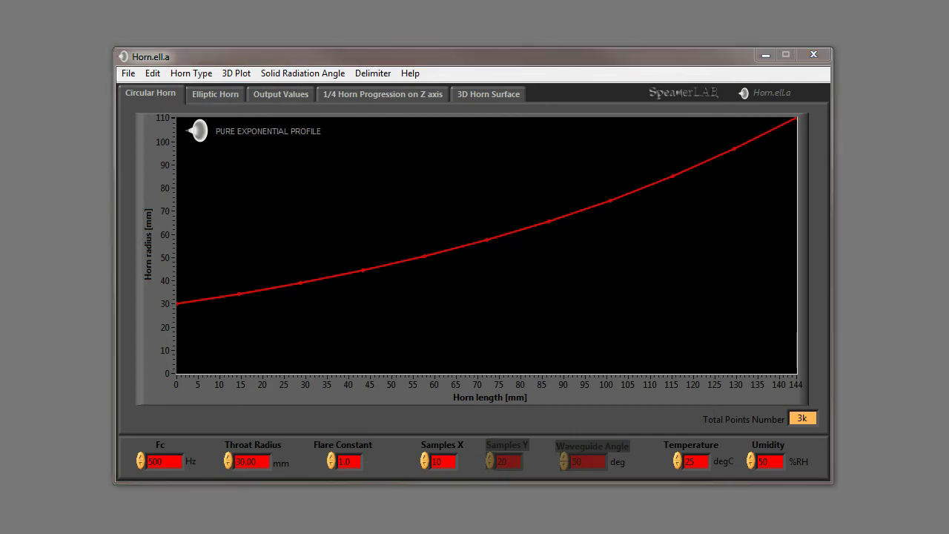
Step: Vary the flare constant of the Hypex horn above 1.0 and down to 0.8, and return it to 1.0
{"action": "left_click", "coordinate": [333, 457]}
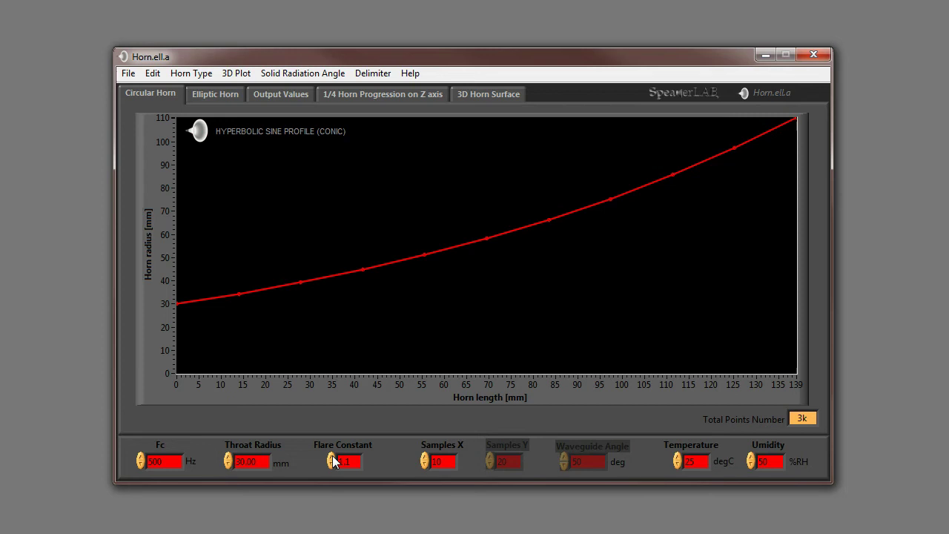
{"action": "left_click", "coordinate": [332, 457]}
{"action": "left_click", "coordinate": [333, 456]}
{"action": "left_click", "coordinate": [330, 463]}
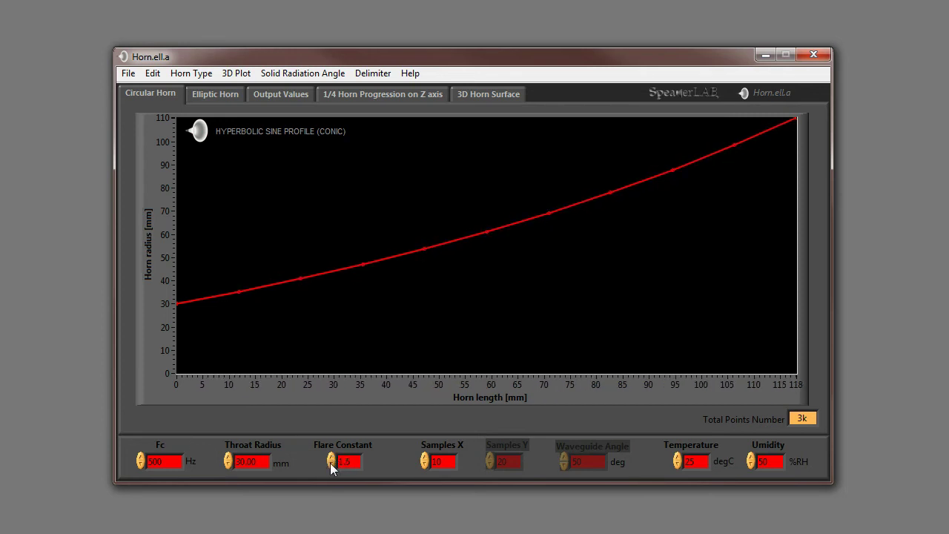
{"action": "left_click", "coordinate": [330, 462]}
{"action": "left_click", "coordinate": [330, 462]}
{"action": "left_click", "coordinate": [330, 463]}
{"action": "left_click", "coordinate": [330, 462]}
{"action": "left_click", "coordinate": [330, 462]}
{"action": "left_click", "coordinate": [330, 462]}
{"action": "left_click", "coordinate": [330, 463]}
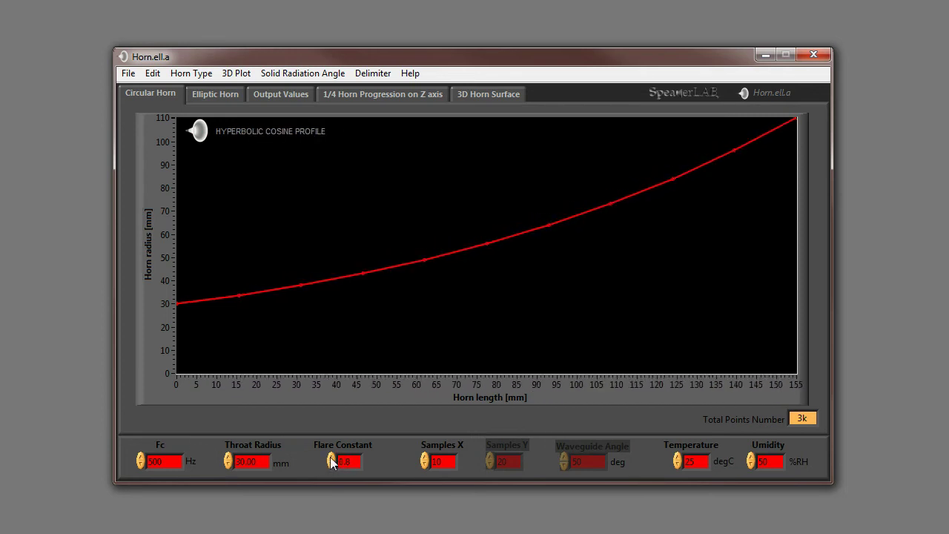
{"action": "left_click", "coordinate": [330, 457]}
{"action": "left_click", "coordinate": [330, 457]}
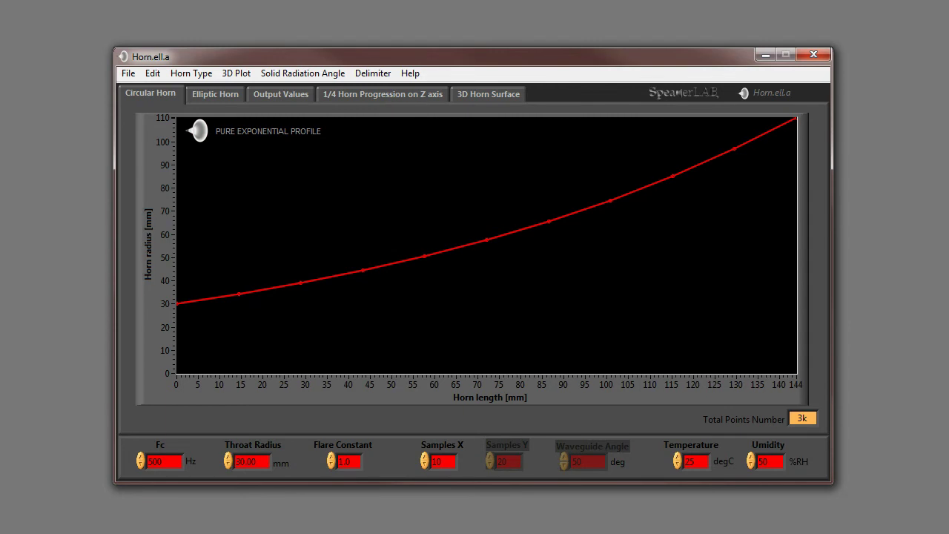
Step: Raise the flare constant of the Hypex horn to 3.3 for a hyperbolic sine (conic) profile
{"action": "left_click", "coordinate": [330, 457]}
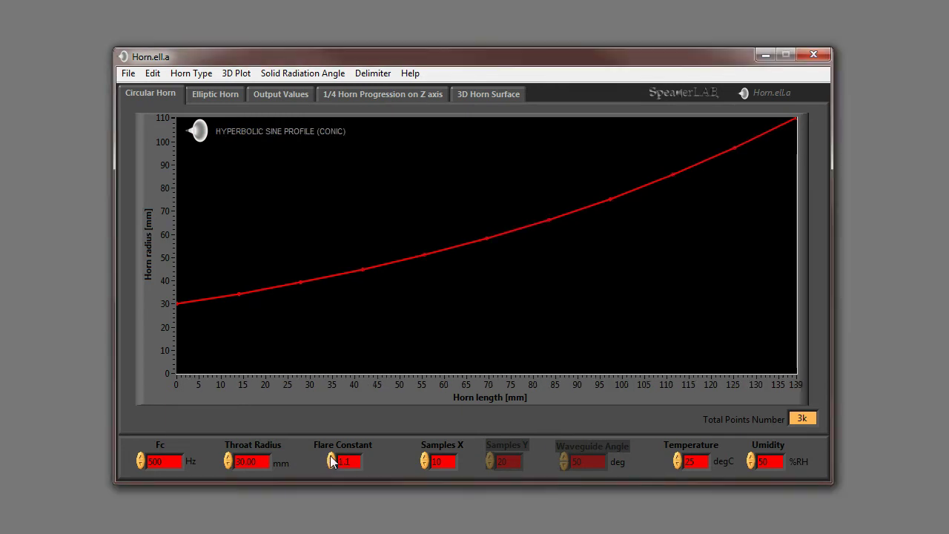
{"action": "left_click", "coordinate": [330, 455]}
{"action": "left_click", "coordinate": [330, 455]}
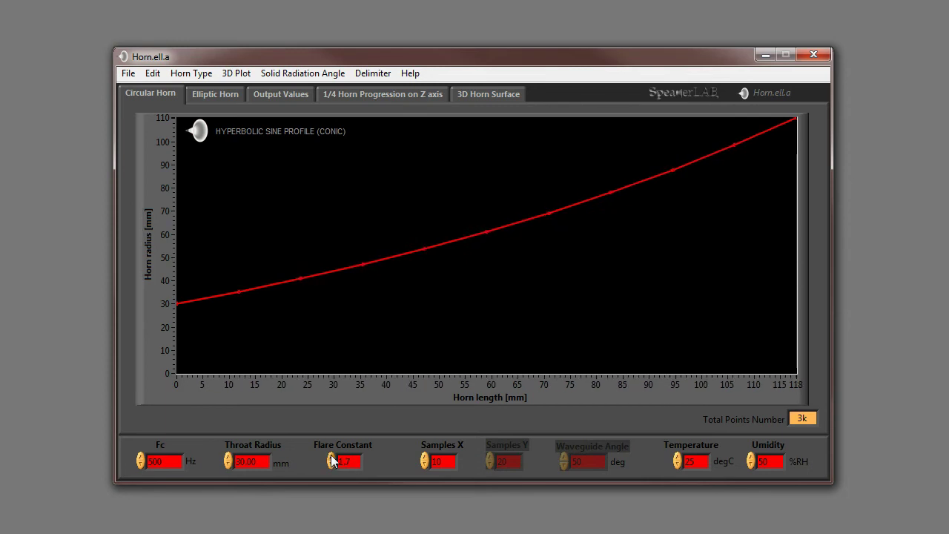
{"action": "left_click", "coordinate": [331, 455]}
{"action": "left_click", "coordinate": [331, 455]}
{"action": "left_click", "coordinate": [330, 454]}
{"action": "left_click", "coordinate": [331, 455]}
{"action": "left_click", "coordinate": [331, 454]}
{"action": "left_click", "coordinate": [331, 454]}
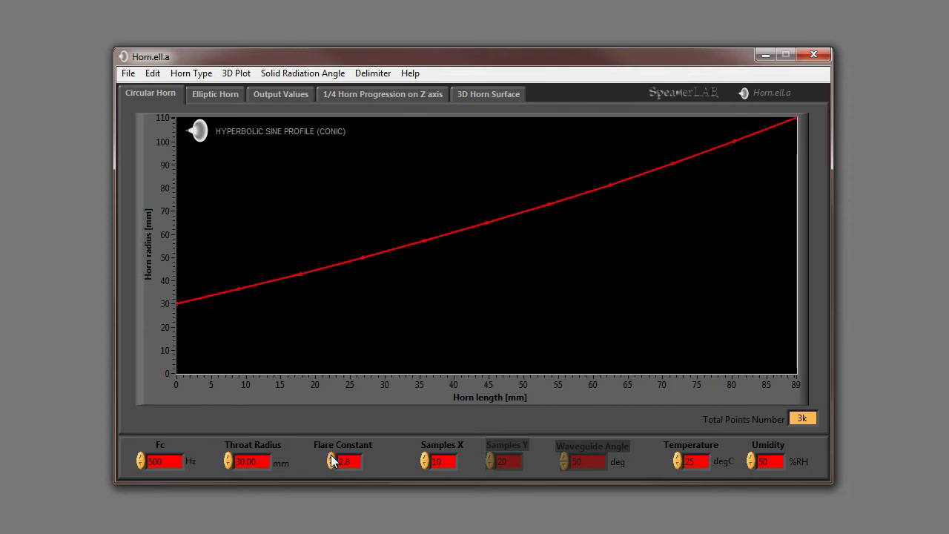
{"action": "left_click", "coordinate": [331, 455]}
{"action": "left_click", "coordinate": [331, 454]}
{"action": "left_click", "coordinate": [330, 455]}
{"action": "left_click", "coordinate": [331, 455]}
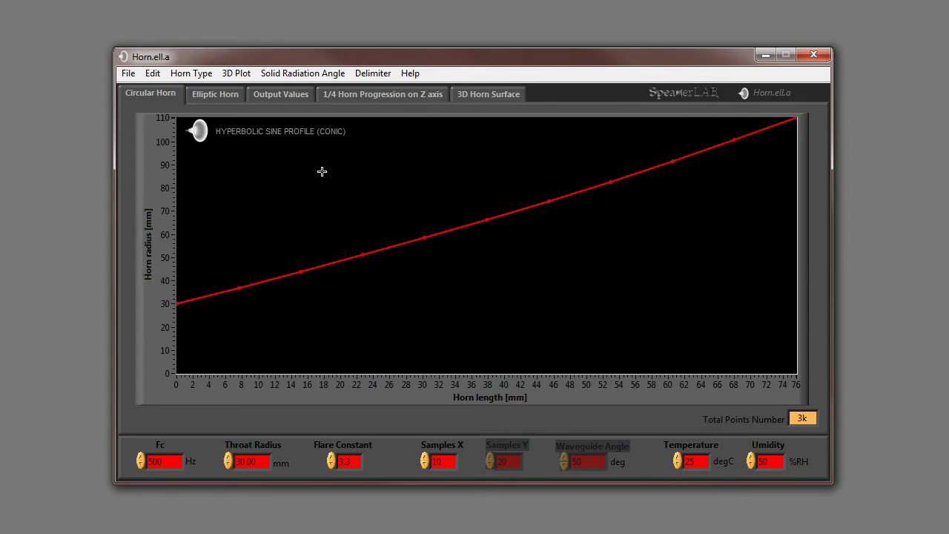
Step: Lower the flare constant to 0.0 for a pure hyperbolic (catenoid) profile
{"action": "left_click", "coordinate": [330, 464]}
{"action": "left_click", "coordinate": [331, 464]}
{"action": "left_click", "coordinate": [330, 464]}
{"action": "left_click", "coordinate": [331, 464]}
{"action": "left_click", "coordinate": [331, 464]}
{"action": "left_click", "coordinate": [330, 464]}
{"action": "left_click", "coordinate": [330, 464]}
{"action": "left_click", "coordinate": [331, 464]}
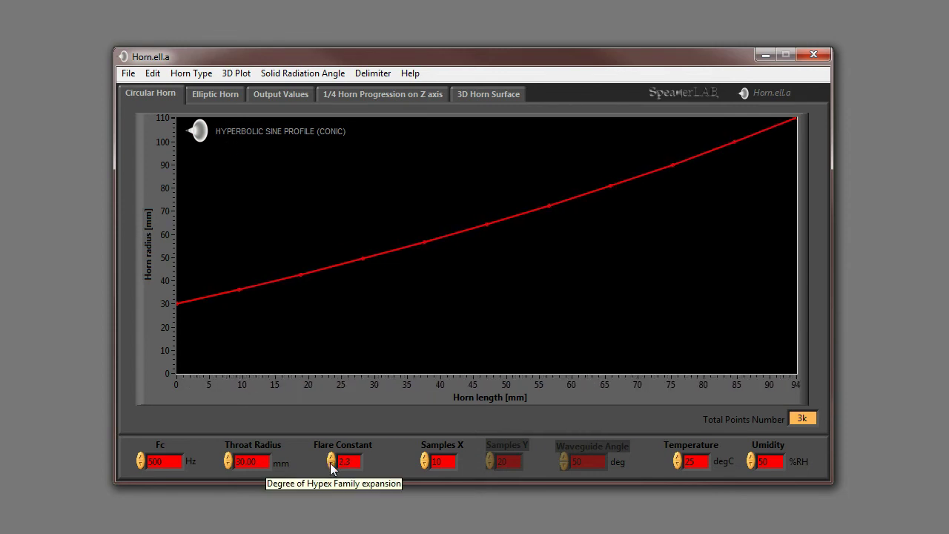
{"action": "left_click", "coordinate": [330, 465]}
{"action": "left_click", "coordinate": [331, 464]}
{"action": "left_click", "coordinate": [330, 464]}
{"action": "left_click", "coordinate": [331, 464]}
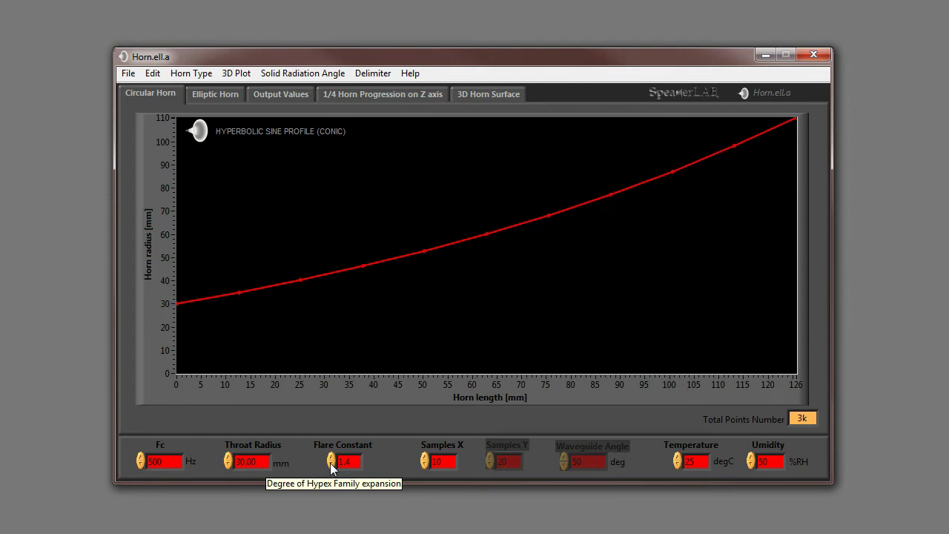
{"action": "left_click", "coordinate": [331, 464]}
{"action": "left_click", "coordinate": [331, 464]}
{"action": "left_click", "coordinate": [330, 464]}
{"action": "left_click", "coordinate": [331, 464]}
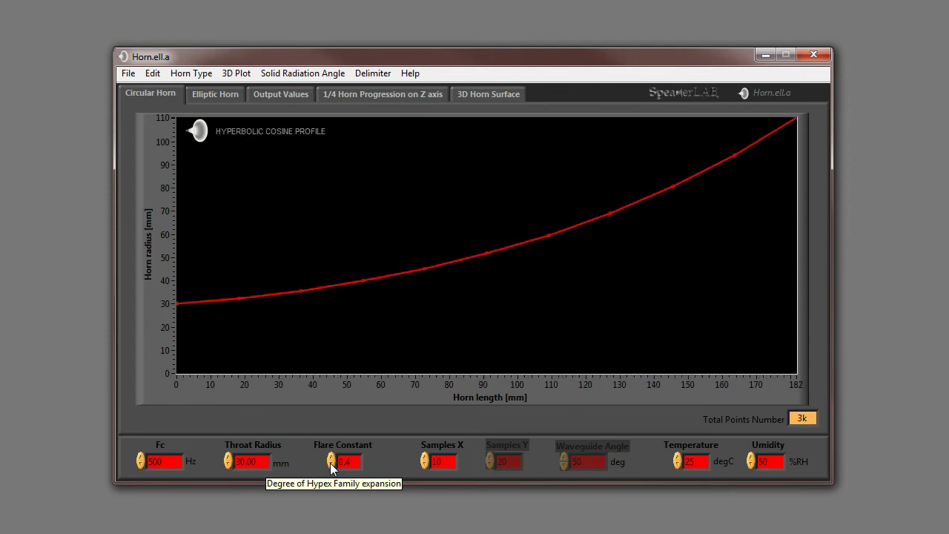
{"action": "left_click", "coordinate": [331, 463]}
{"action": "left_click", "coordinate": [331, 464]}
{"action": "left_click", "coordinate": [331, 463]}
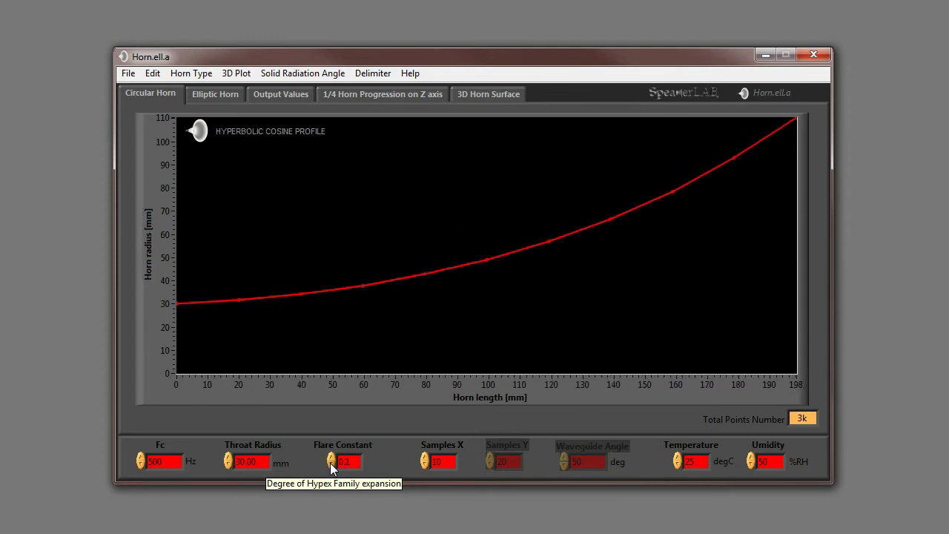
{"action": "left_click", "coordinate": [331, 464]}
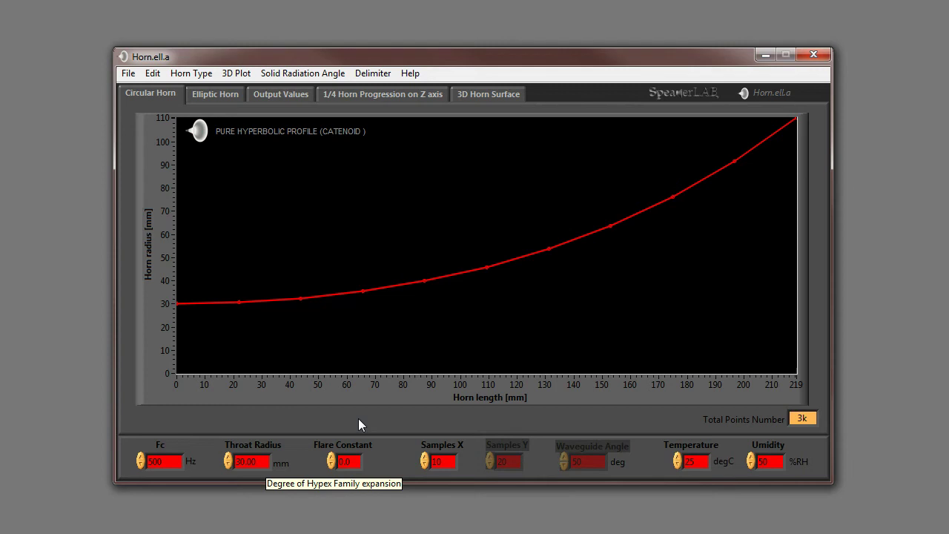
Step: Show the Tractrix and Spherical profiles in turn and set the horn type to Spherical Closed
{"action": "left_click", "coordinate": [200, 76]}
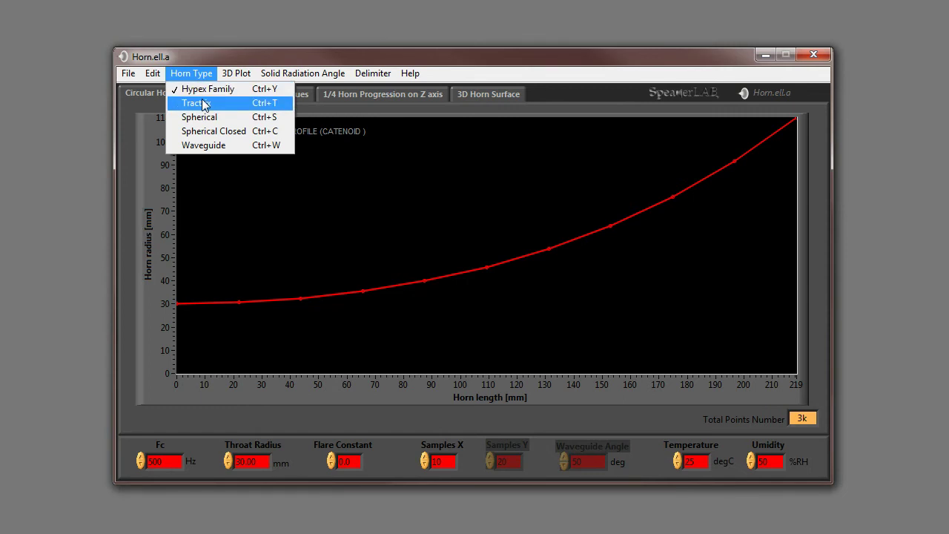
{"action": "left_click", "coordinate": [197, 103]}
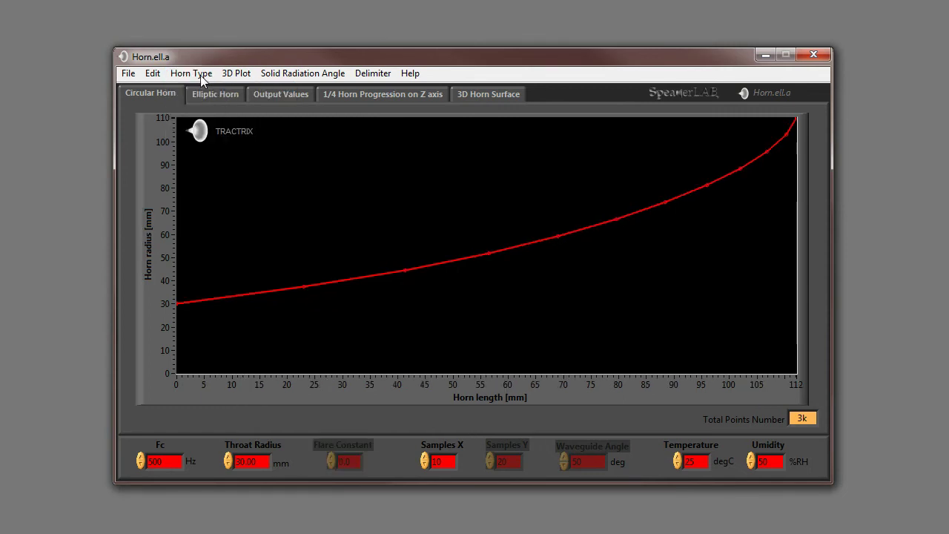
{"action": "left_click", "coordinate": [200, 75]}
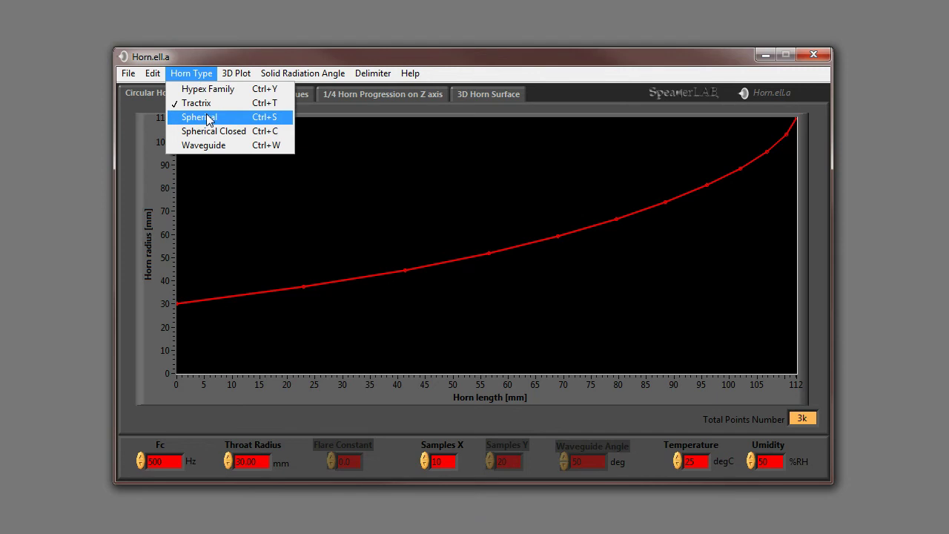
{"action": "left_click", "coordinate": [198, 117]}
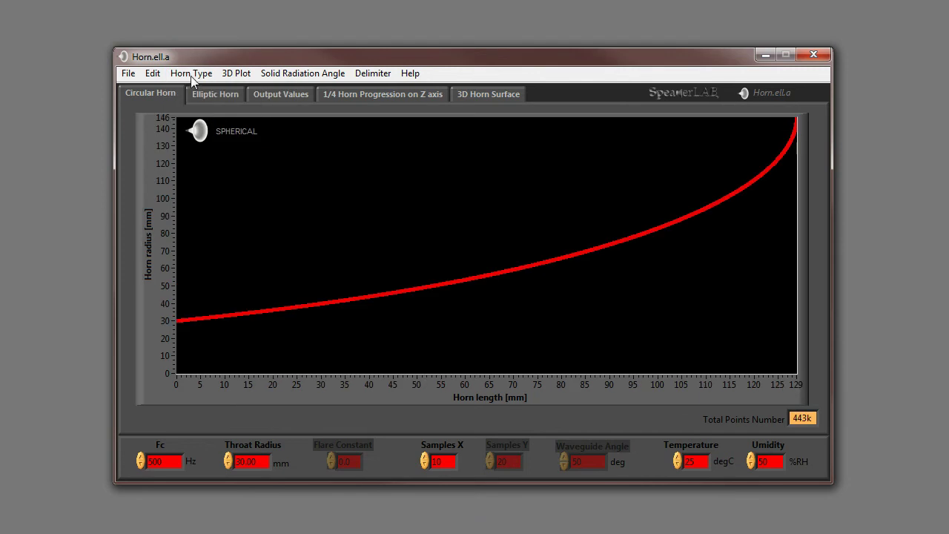
{"action": "left_click", "coordinate": [190, 76]}
{"action": "left_click", "coordinate": [201, 131]}
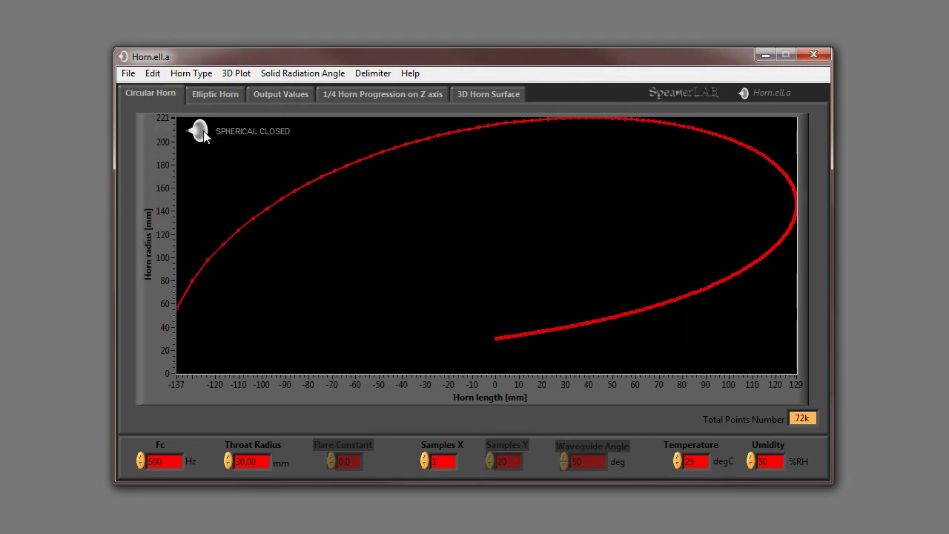
Step: Set the horn type to Waveguide and raise the waveguide angle to 56 deg
{"action": "left_click", "coordinate": [203, 77]}
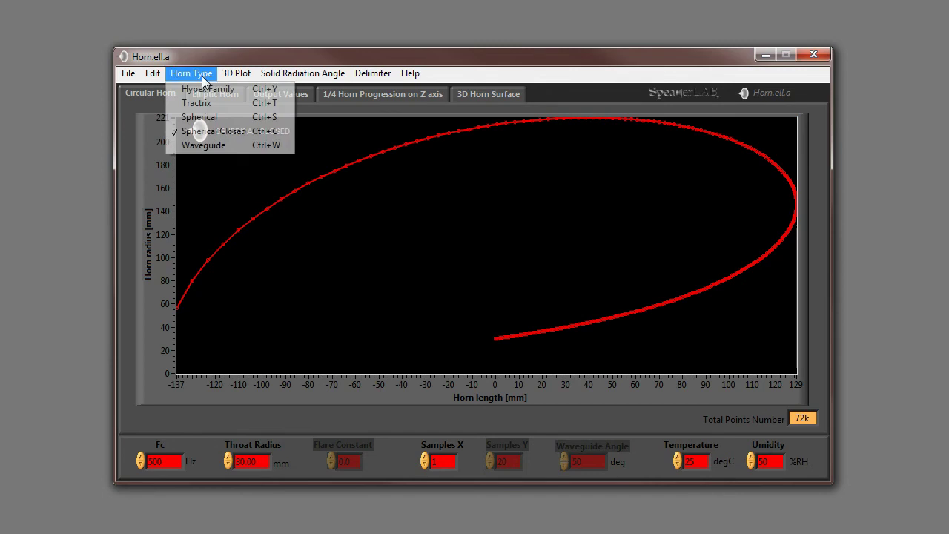
{"action": "left_click", "coordinate": [221, 147]}
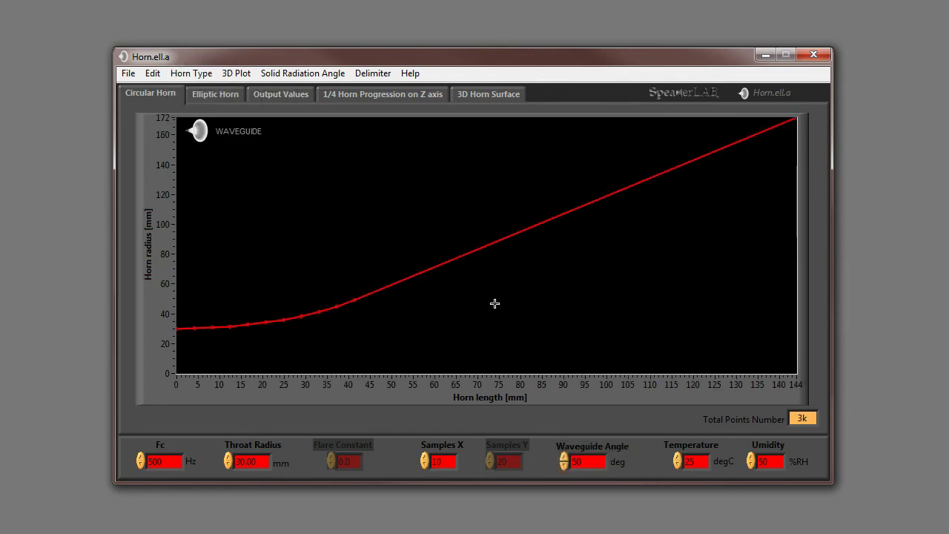
{"action": "left_click", "coordinate": [563, 457]}
{"action": "left_click", "coordinate": [563, 457]}
{"action": "left_click", "coordinate": [563, 456]}
{"action": "left_click", "coordinate": [563, 457]}
{"action": "left_click", "coordinate": [563, 456]}
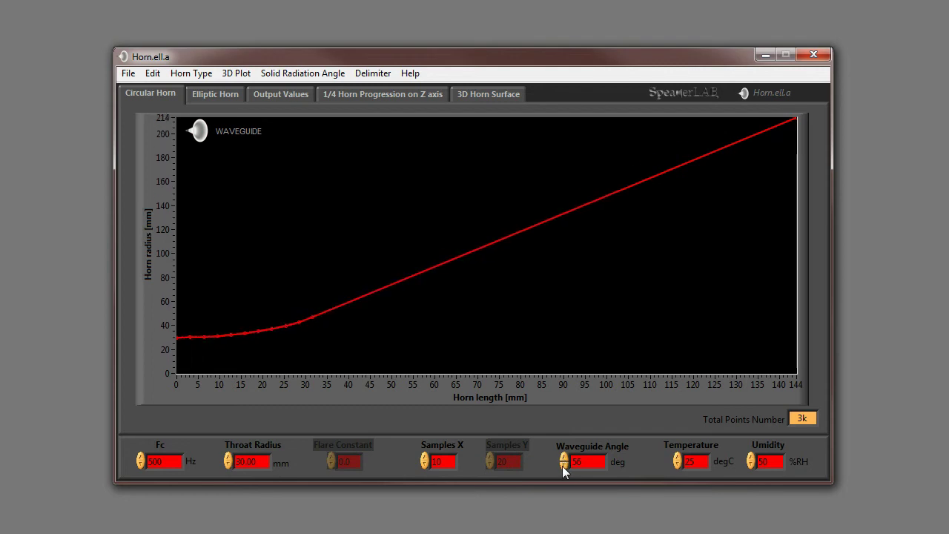
Step: Lower the waveguide angle stepwise to 36 deg
{"action": "left_click", "coordinate": [564, 466]}
{"action": "left_click", "coordinate": [563, 466]}
{"action": "left_click", "coordinate": [563, 466]}
{"action": "left_click", "coordinate": [563, 466]}
{"action": "left_click", "coordinate": [564, 466]}
{"action": "left_click", "coordinate": [564, 466]}
{"action": "left_click", "coordinate": [564, 466]}
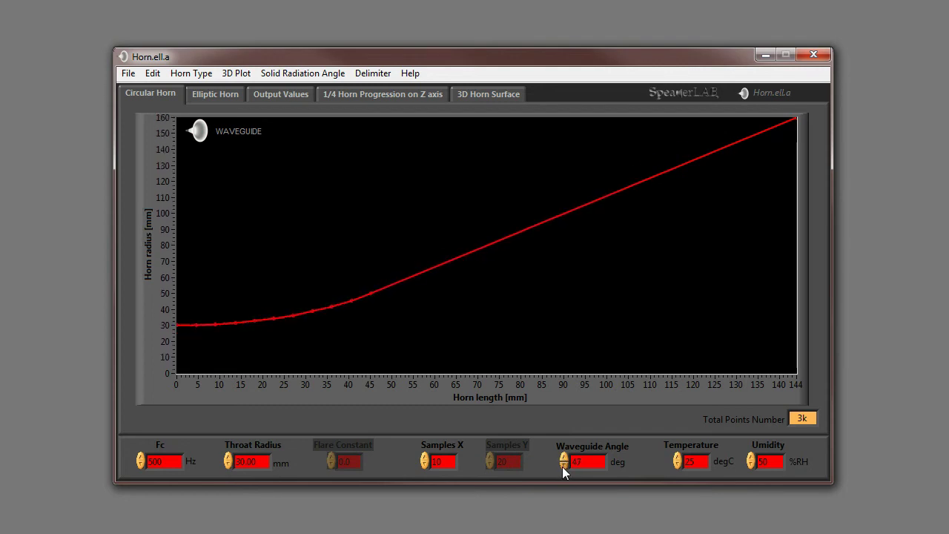
{"action": "left_click", "coordinate": [564, 466]}
{"action": "left_click", "coordinate": [564, 466]}
{"action": "left_click", "coordinate": [564, 467]}
{"action": "left_click", "coordinate": [564, 466]}
{"action": "left_click", "coordinate": [563, 467]}
{"action": "left_click", "coordinate": [563, 466]}
{"action": "left_click", "coordinate": [563, 466]}
{"action": "left_click", "coordinate": [563, 467]}
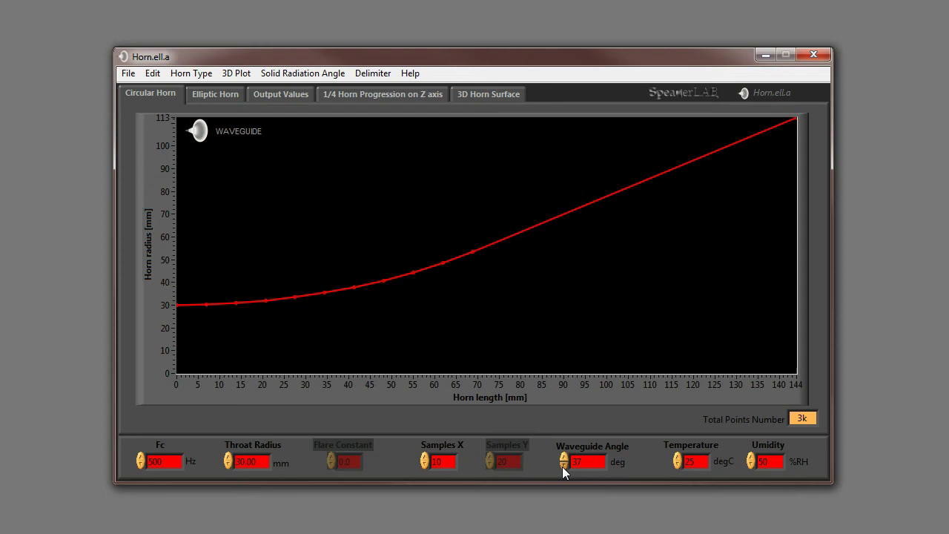
{"action": "left_click", "coordinate": [563, 467]}
{"action": "left_click", "coordinate": [563, 466]}
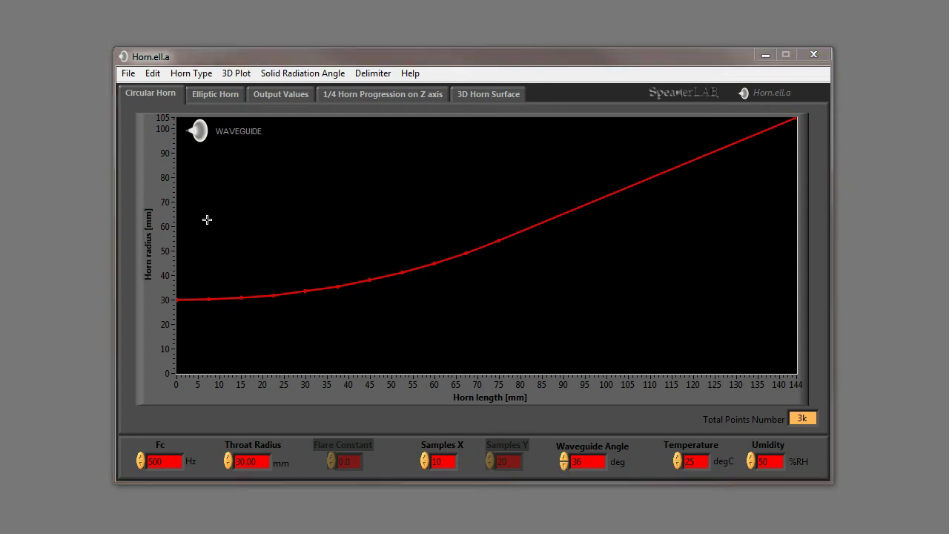
Step: Switch the horn type back to Hypex Family and set the flare constant to 1.0 for a pure exponential profile
{"action": "left_click", "coordinate": [192, 74]}
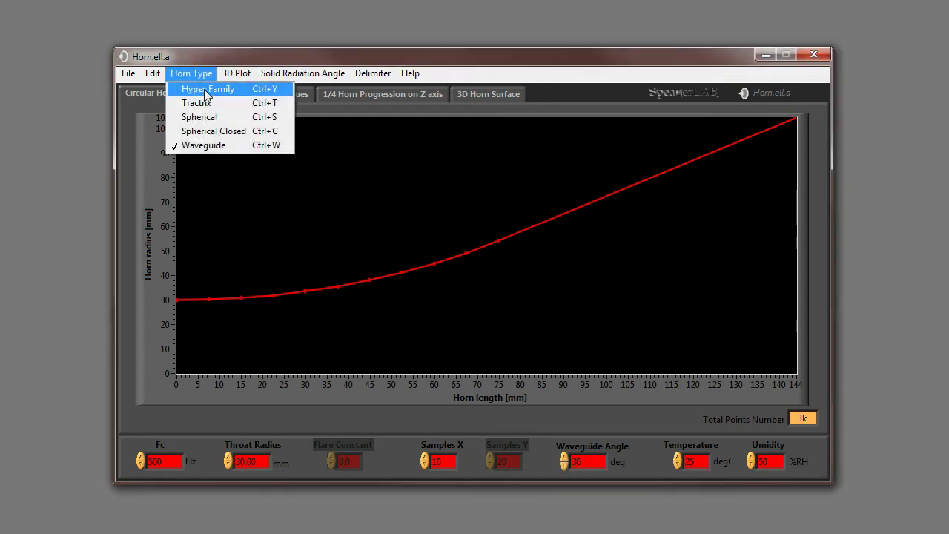
{"action": "left_click", "coordinate": [204, 89]}
{"action": "type", "text": "1"}
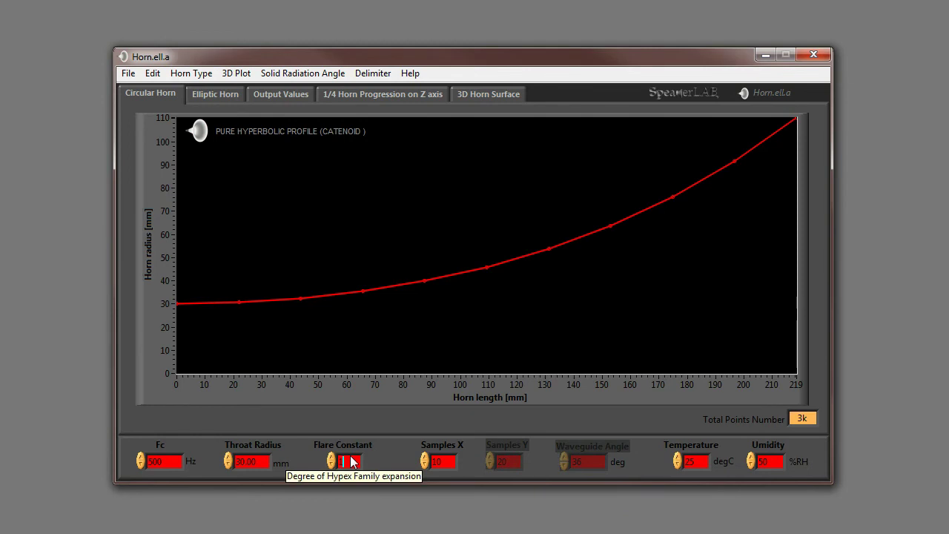
{"action": "key", "text": "Return"}
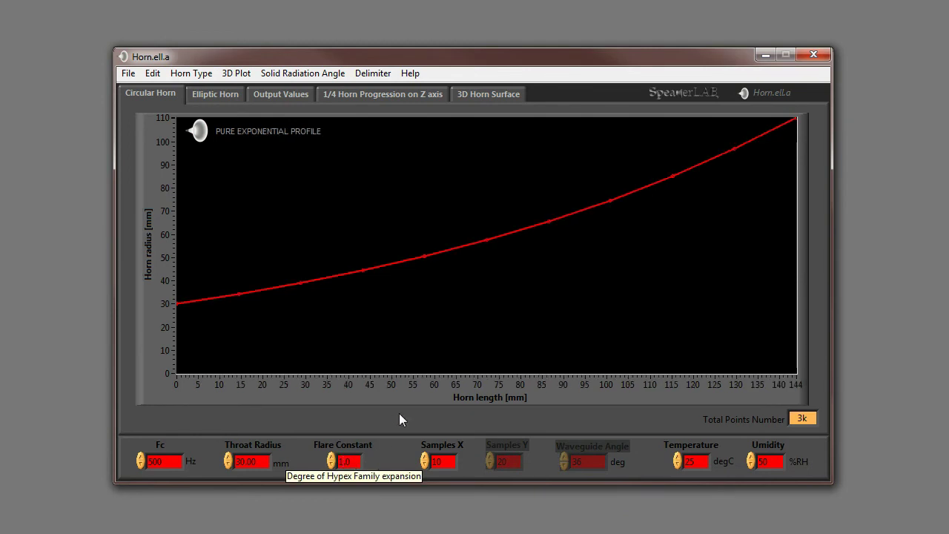
{"action": "left_click", "coordinate": [719, 527]}
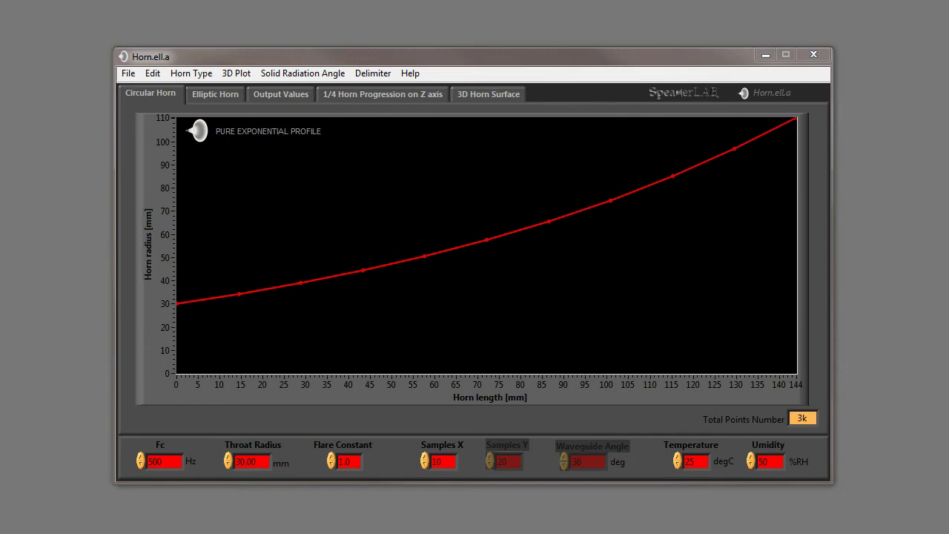
Step: Set the 3D plot extent to 1/4, to 1/2, and back to Full Angle
{"action": "left_click", "coordinate": [240, 73]}
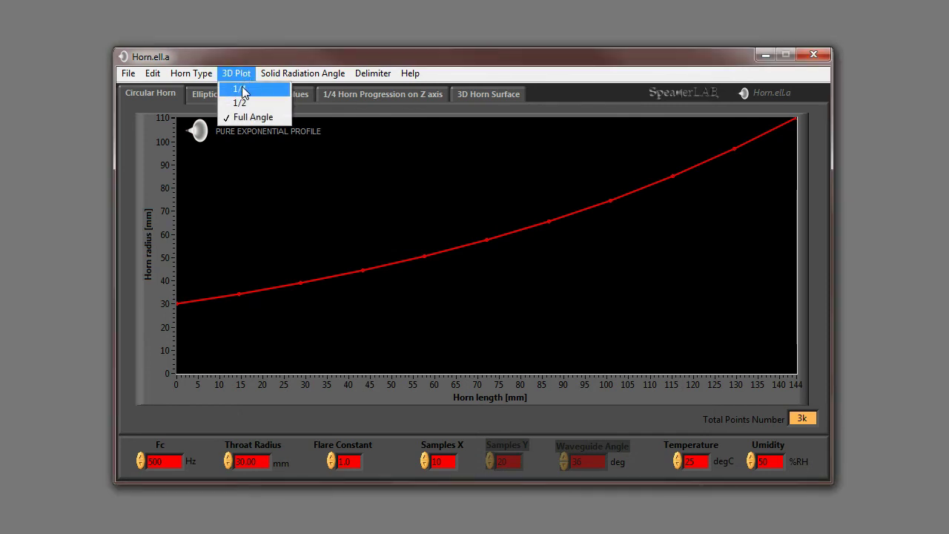
{"action": "left_click", "coordinate": [243, 90]}
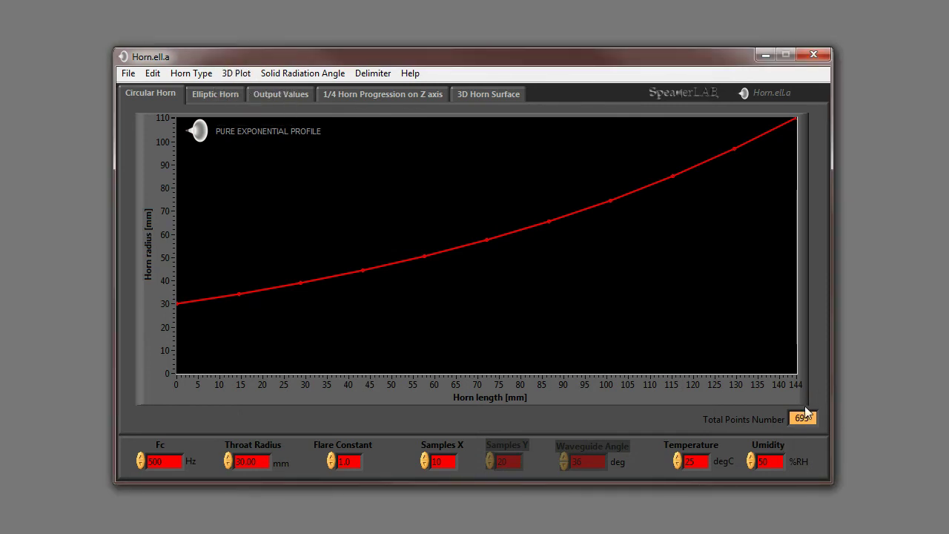
{"action": "left_click", "coordinate": [236, 73]}
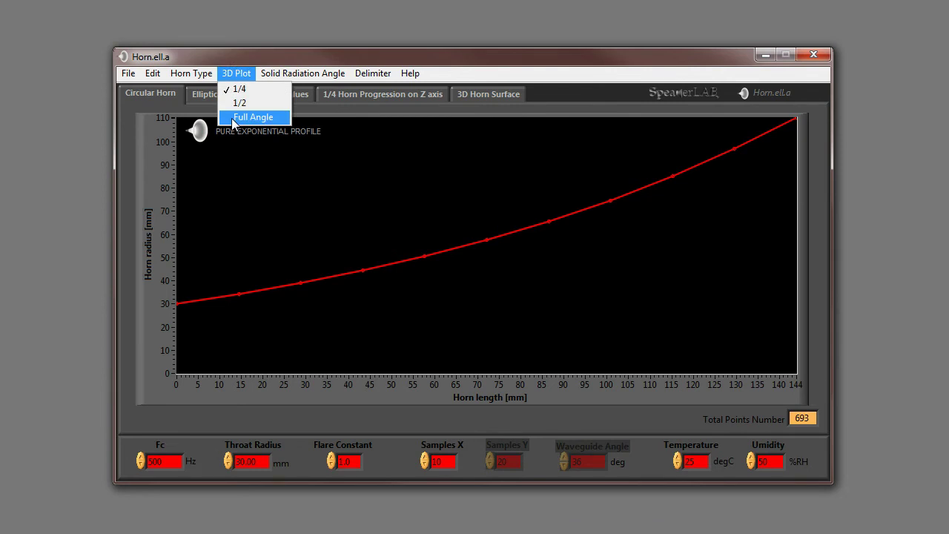
{"action": "left_click", "coordinate": [234, 104]}
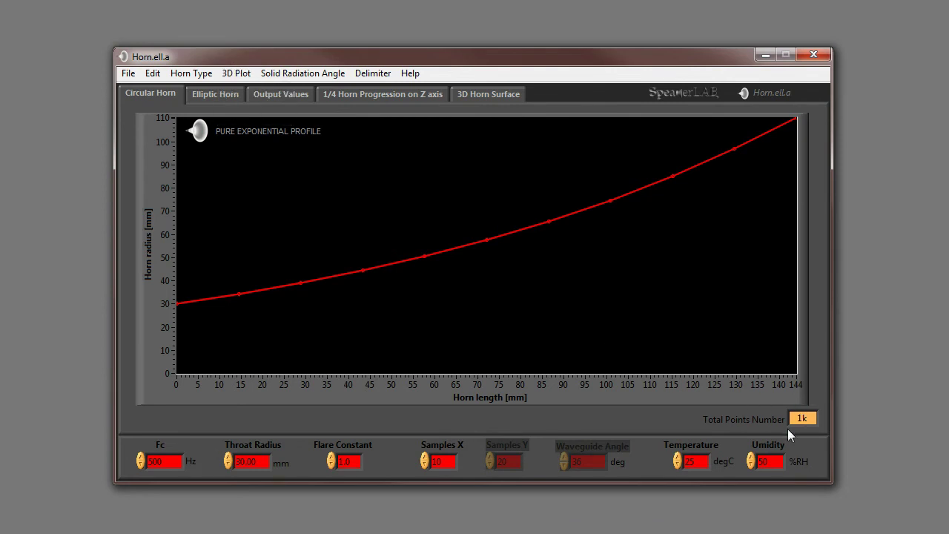
{"action": "left_click", "coordinate": [235, 75]}
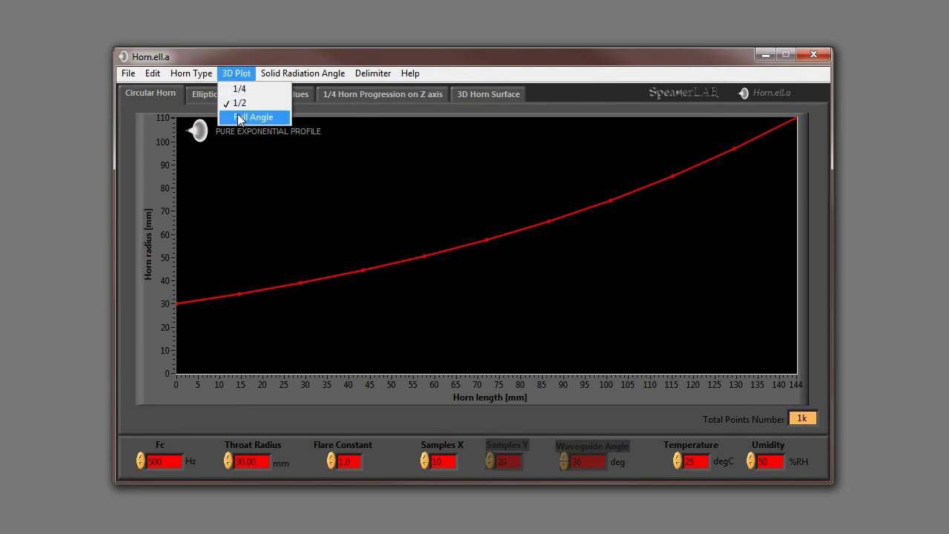
{"action": "left_click", "coordinate": [238, 119]}
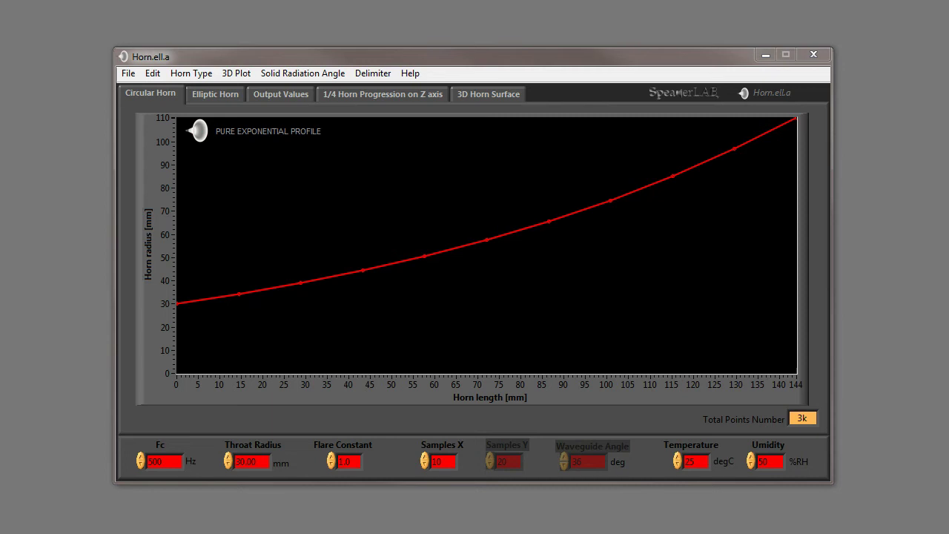
Step: Increase the number of X-axis samples to 26
{"action": "left_click", "coordinate": [425, 455]}
{"action": "left_click", "coordinate": [425, 457]}
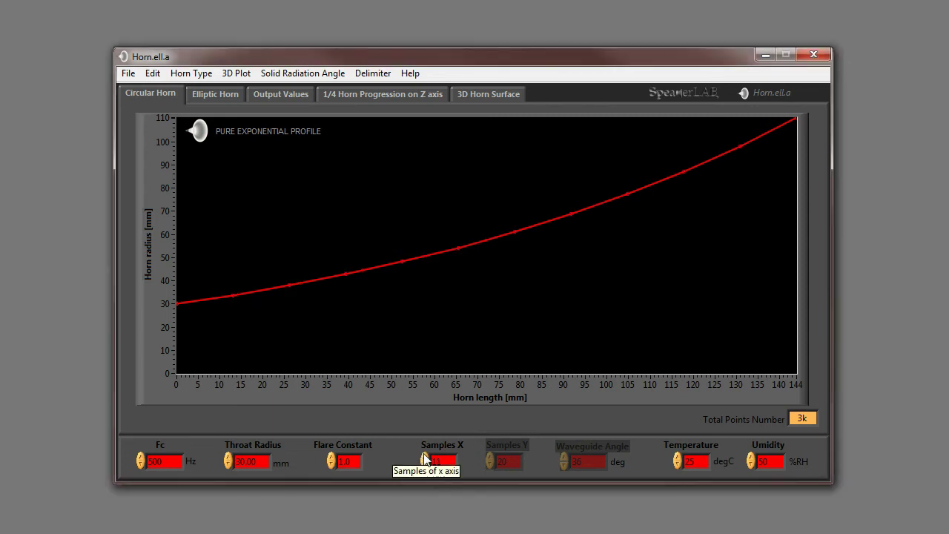
{"action": "left_click", "coordinate": [425, 457]}
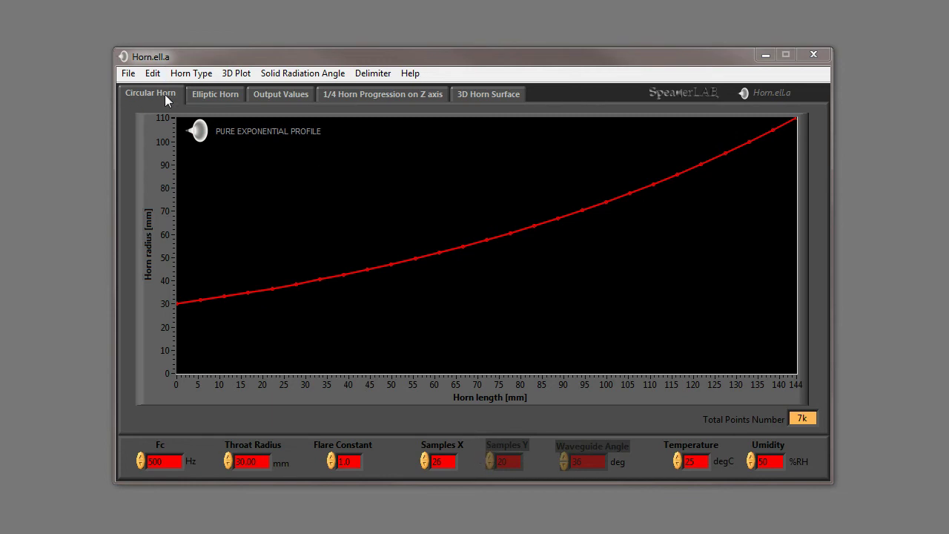
Step: Show the elliptic horn and set its number of Y-axis samples to 15
{"action": "left_click", "coordinate": [225, 95]}
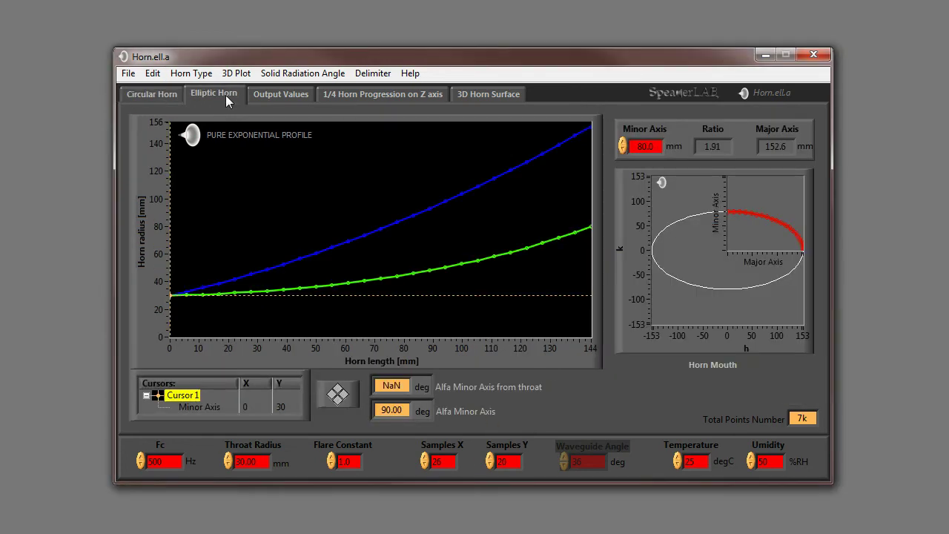
{"action": "left_click", "coordinate": [489, 457]}
{"action": "double_click", "coordinate": [514, 461]}
{"action": "type", "text": "4"}
{"action": "key", "text": "Return"}
{"action": "left_click", "coordinate": [490, 457]}
{"action": "left_click", "coordinate": [490, 456]}
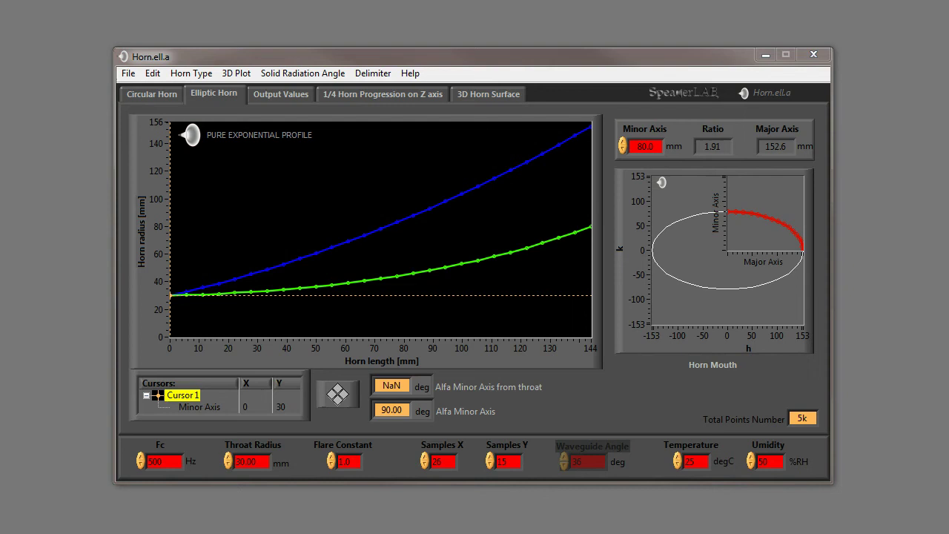
Step: On the circular horn profile, set the solid radiation angle to Floor (2 Pi), Wall (Pi) and Corner (Pi/2) in turn
{"action": "left_click", "coordinate": [155, 95]}
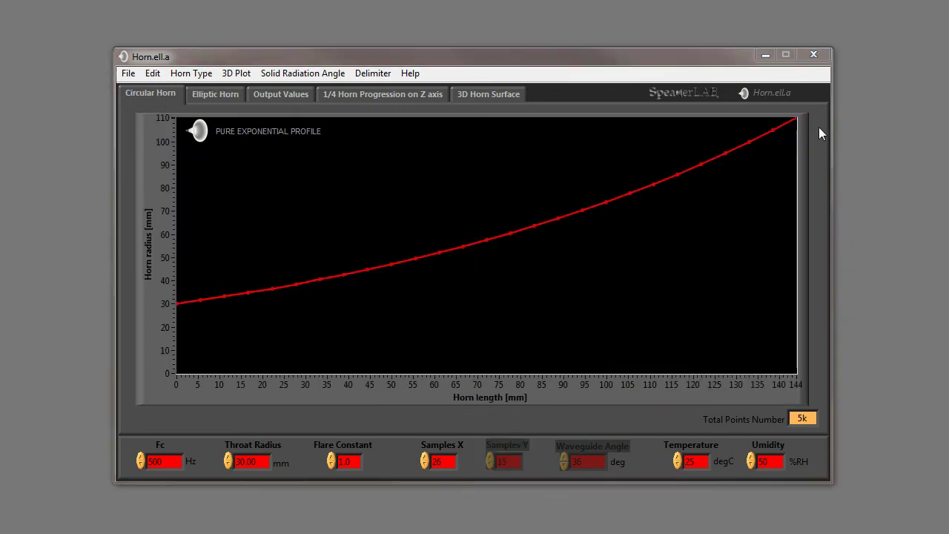
{"action": "left_click", "coordinate": [291, 78]}
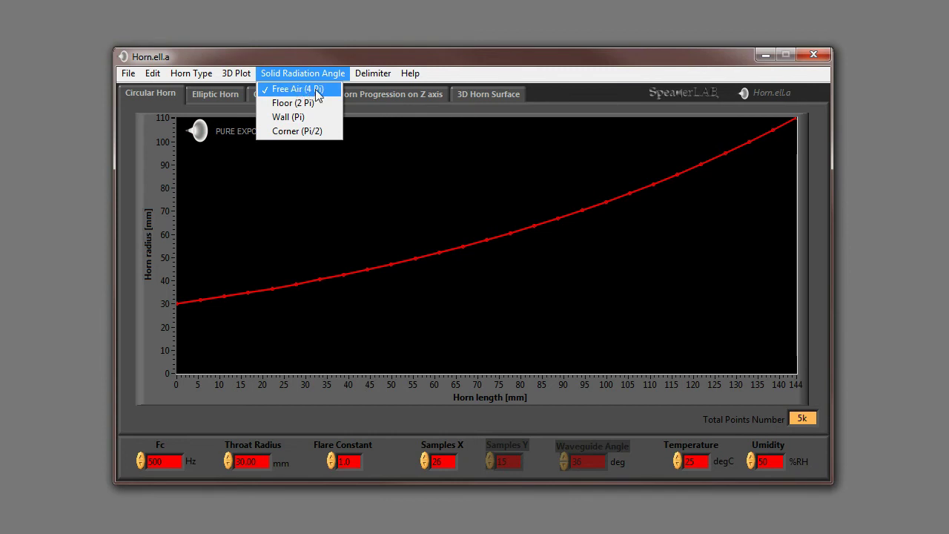
{"action": "left_click", "coordinate": [298, 104]}
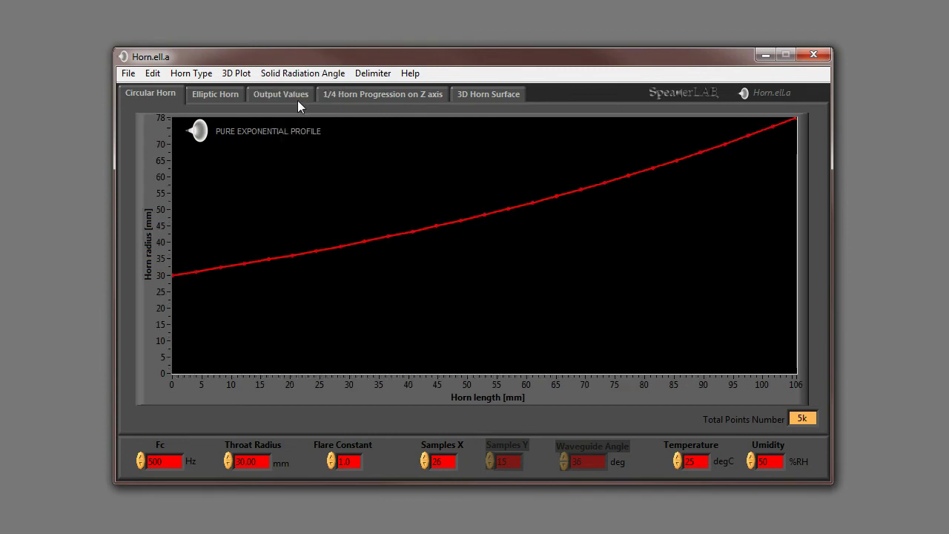
{"action": "left_click", "coordinate": [295, 68]}
{"action": "left_click", "coordinate": [297, 116]}
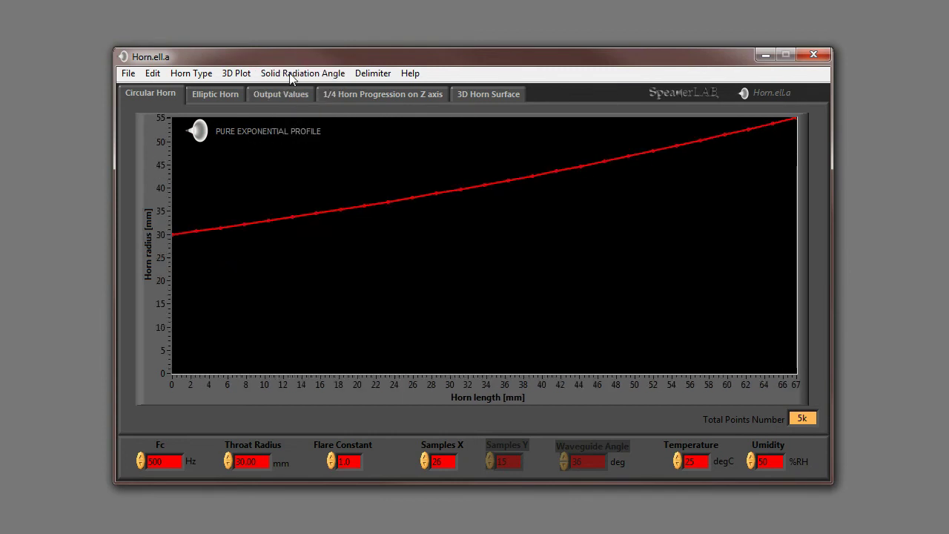
{"action": "left_click", "coordinate": [290, 75]}
{"action": "left_click", "coordinate": [294, 130]}
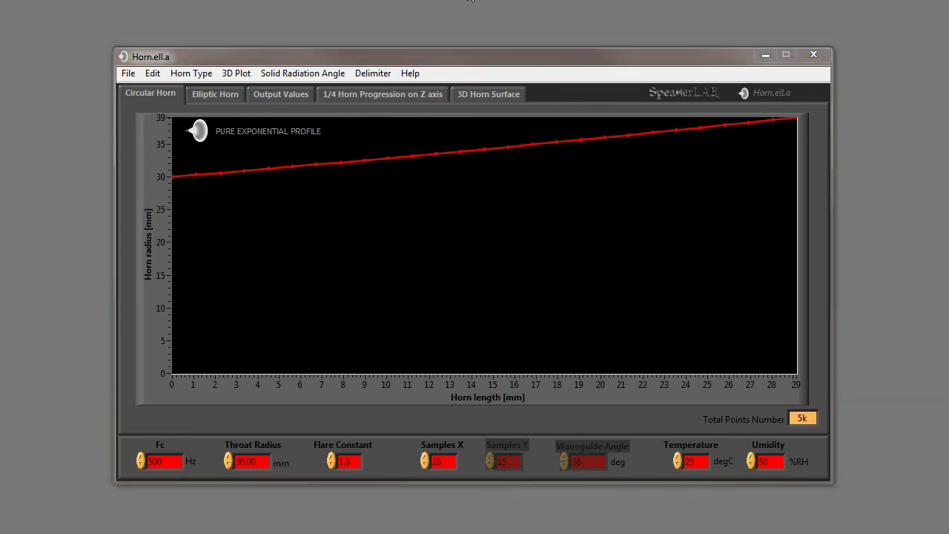
Step: Choose a custom delimiter and close its dialog without entering one
{"action": "left_click", "coordinate": [373, 74]}
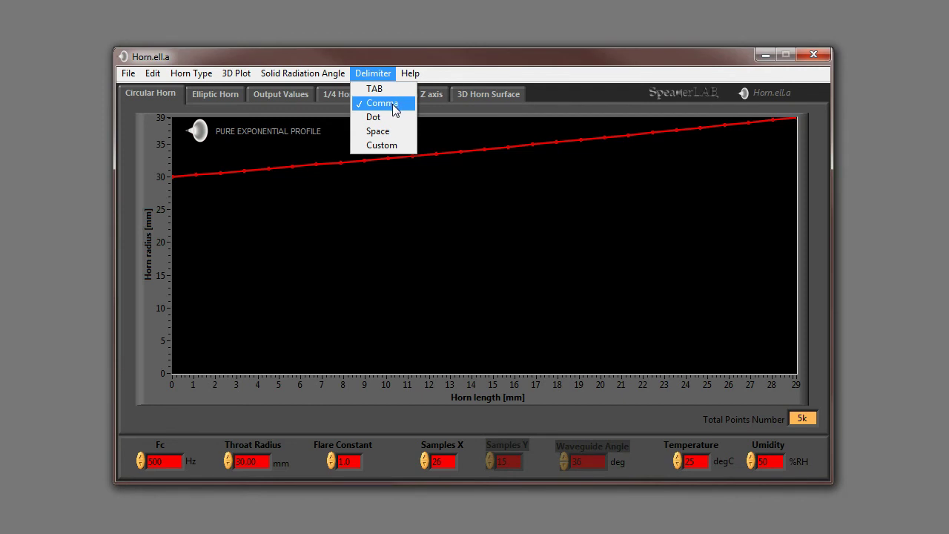
{"action": "left_click", "coordinate": [387, 145]}
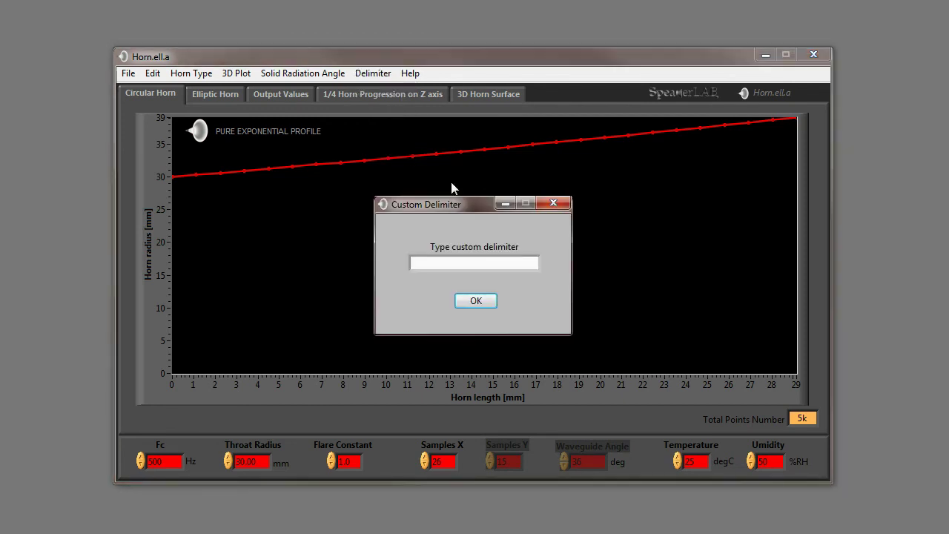
{"action": "left_click", "coordinate": [555, 203]}
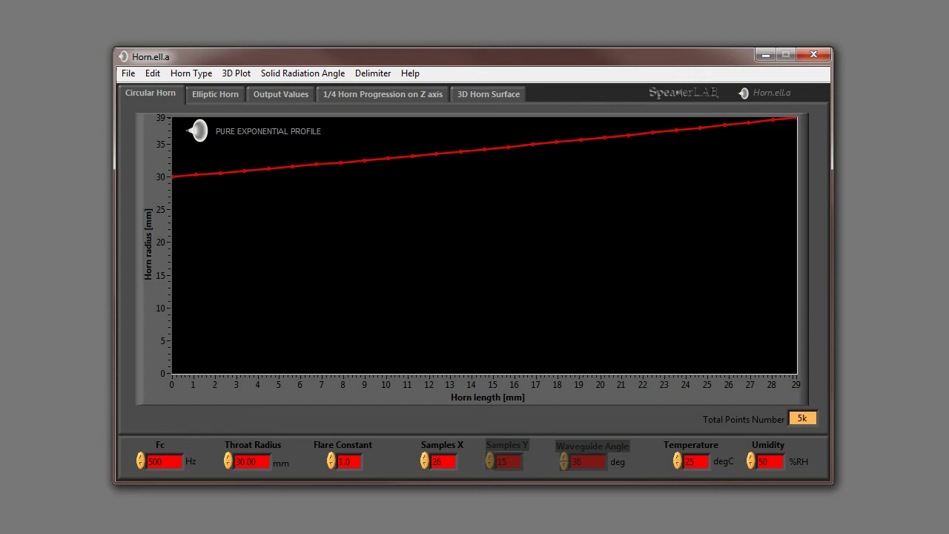
Step: Return the solid radiation angle to Free Air (4 Pi)
{"action": "left_click", "coordinate": [316, 73]}
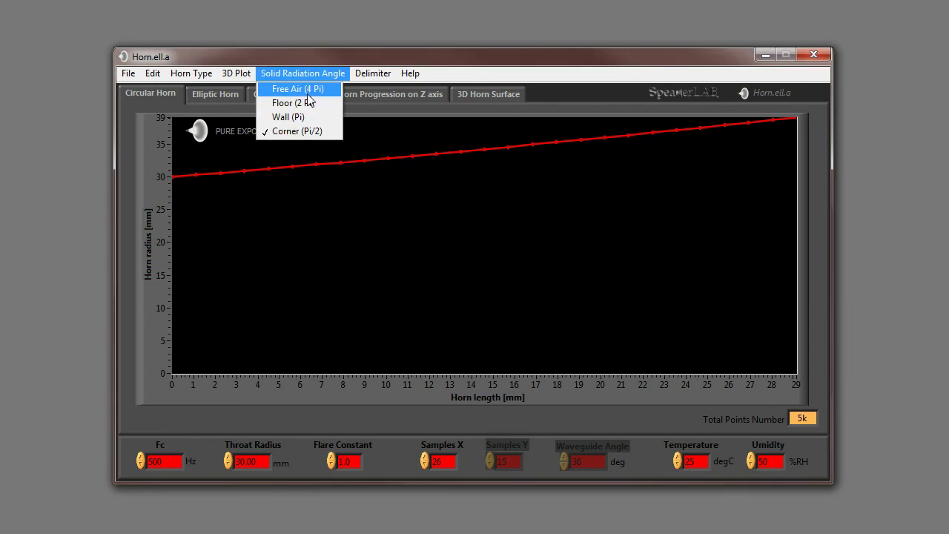
{"action": "left_click", "coordinate": [307, 89]}
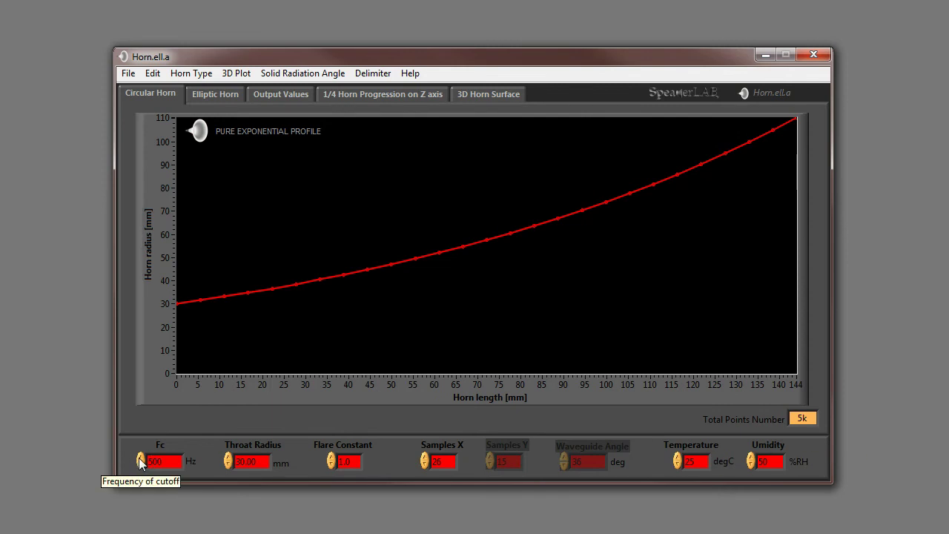
Step: Set the cutoff frequency Fc to 200 Hz and raise it in single steps to 206 Hz
{"action": "double_click", "coordinate": [163, 461]}
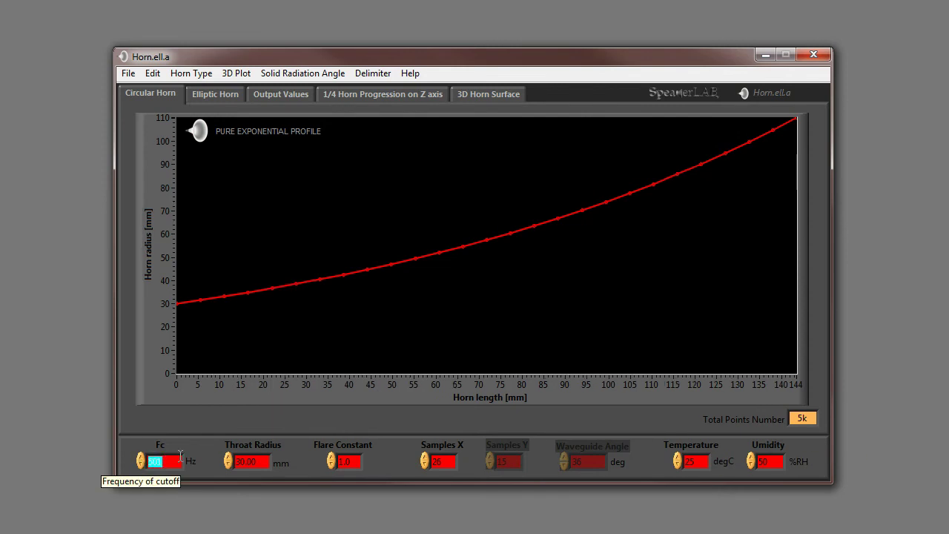
{"action": "type", "text": "1"}
{"action": "type", "text": "00"}
{"action": "key", "text": "Return"}
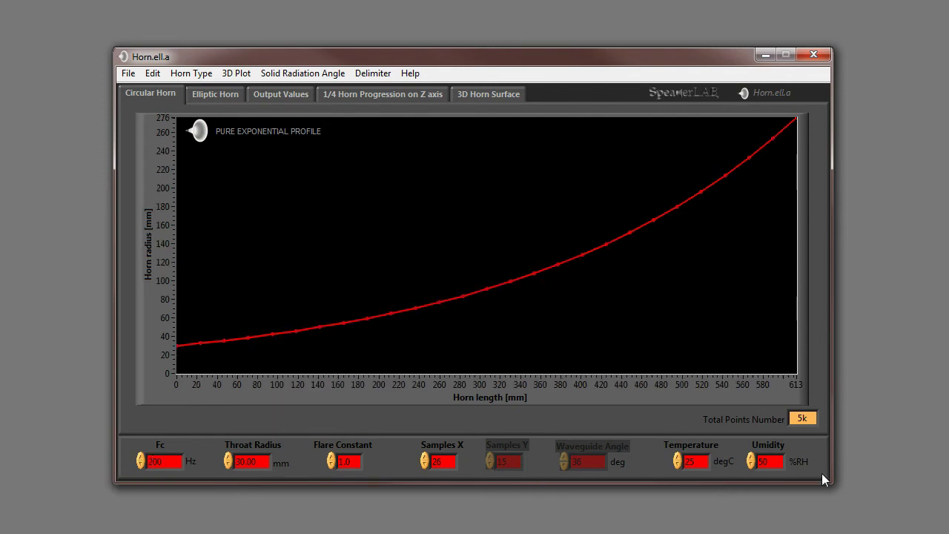
{"action": "left_click", "coordinate": [139, 456]}
{"action": "left_click", "coordinate": [138, 457]}
{"action": "left_click", "coordinate": [138, 456]}
{"action": "left_click", "coordinate": [139, 457]}
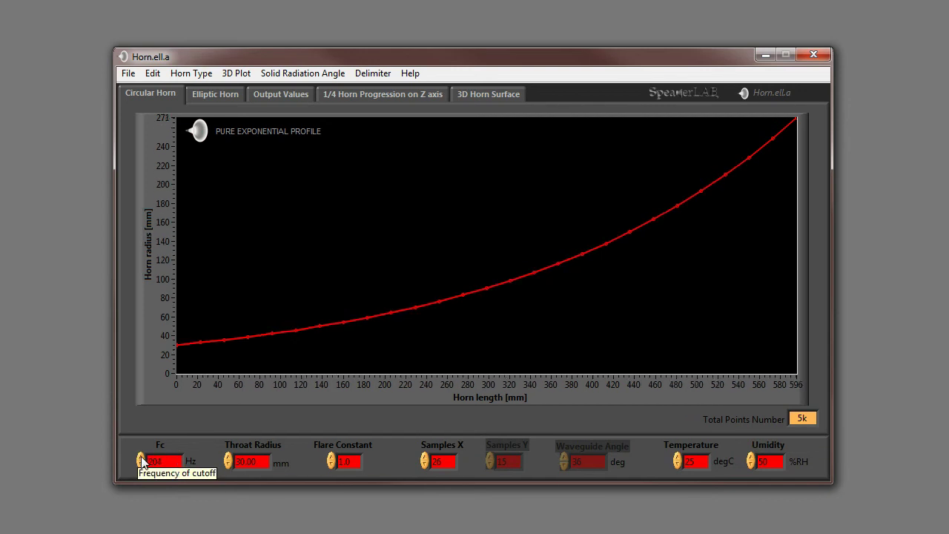
{"action": "left_click", "coordinate": [138, 457]}
{"action": "left_click", "coordinate": [138, 456]}
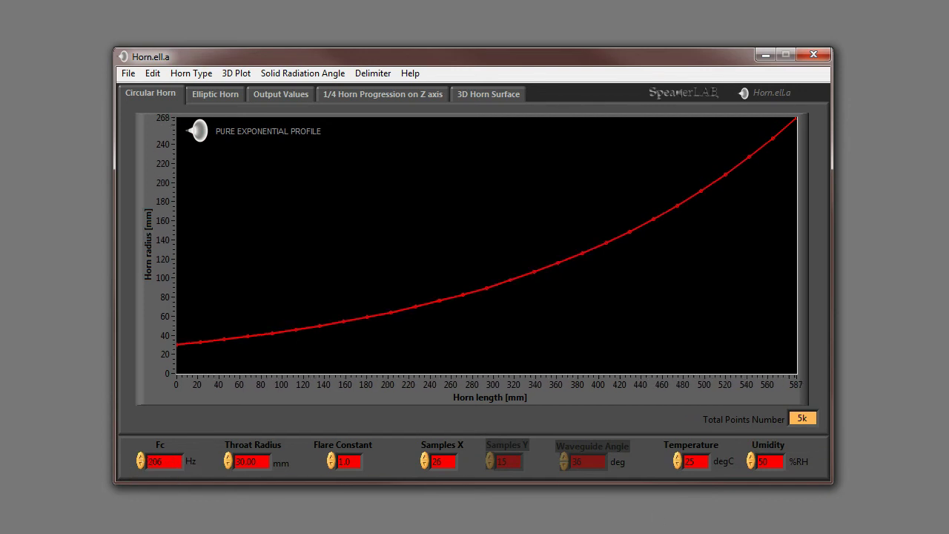
Step: Raise the throat radius in steps, set it to 50 mm and 120 mm, and finish at 55 mm
{"action": "left_click", "coordinate": [229, 457]}
{"action": "double_click", "coordinate": [248, 461]}
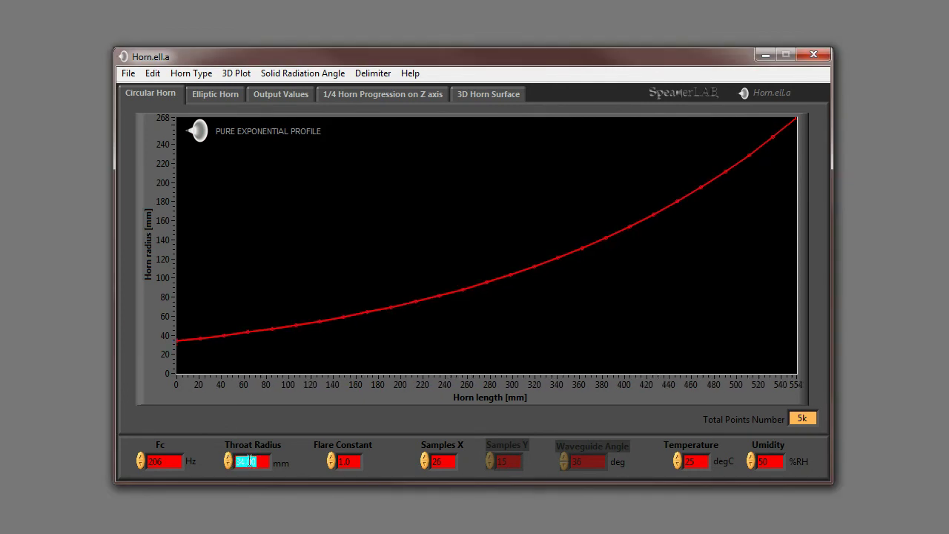
{"action": "type", "text": "50"}
{"action": "key", "text": "Return"}
{"action": "double_click", "coordinate": [249, 461]}
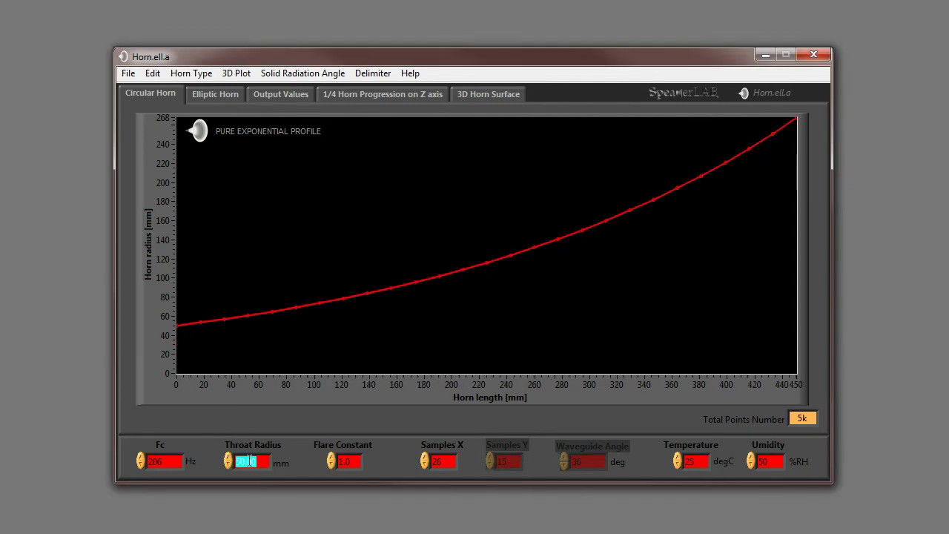
{"action": "type", "text": "120"}
{"action": "key", "text": "Return"}
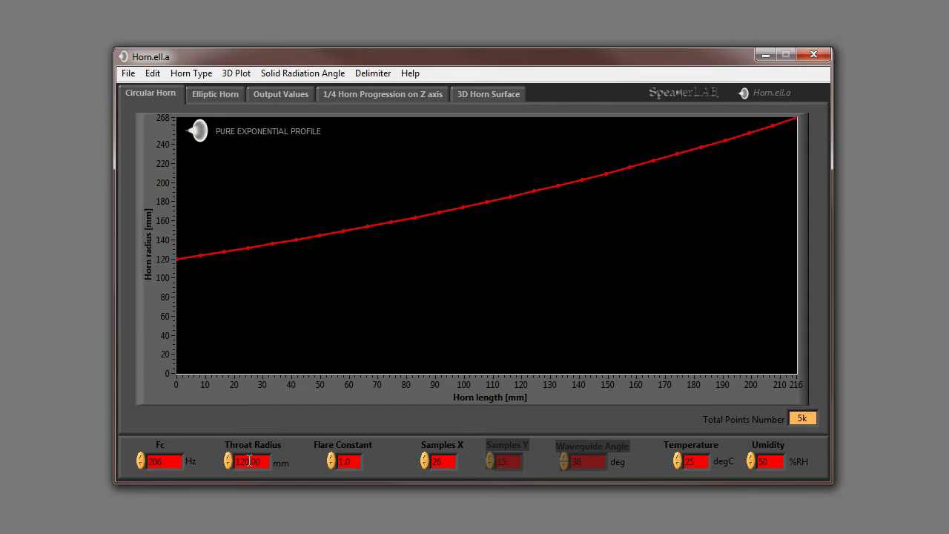
{"action": "double_click", "coordinate": [250, 461]}
{"action": "type", "text": "55"}
{"action": "key", "text": "Return"}
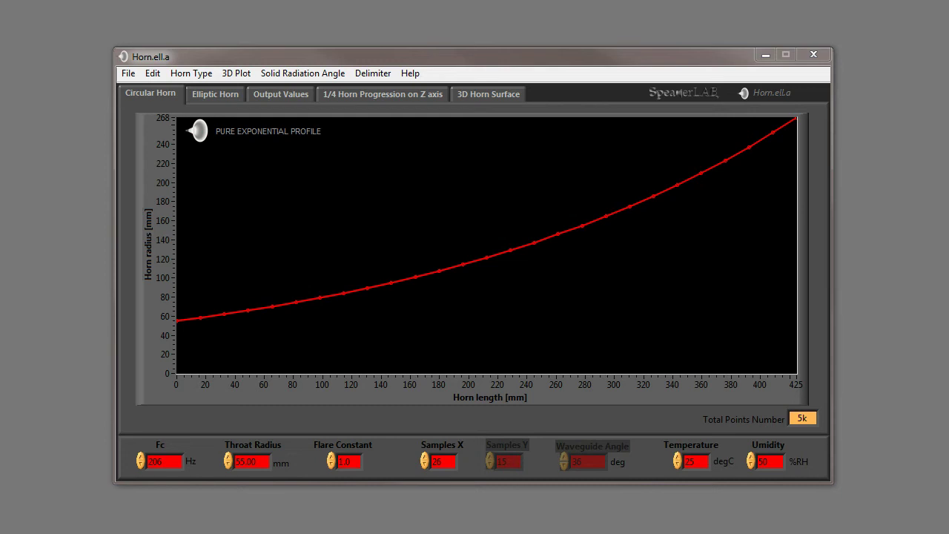
Step: Raise the temperature in steps to 35 degC and the humidity to 55 %RH
{"action": "double_click", "coordinate": [678, 458]}
{"action": "left_click", "coordinate": [678, 458]}
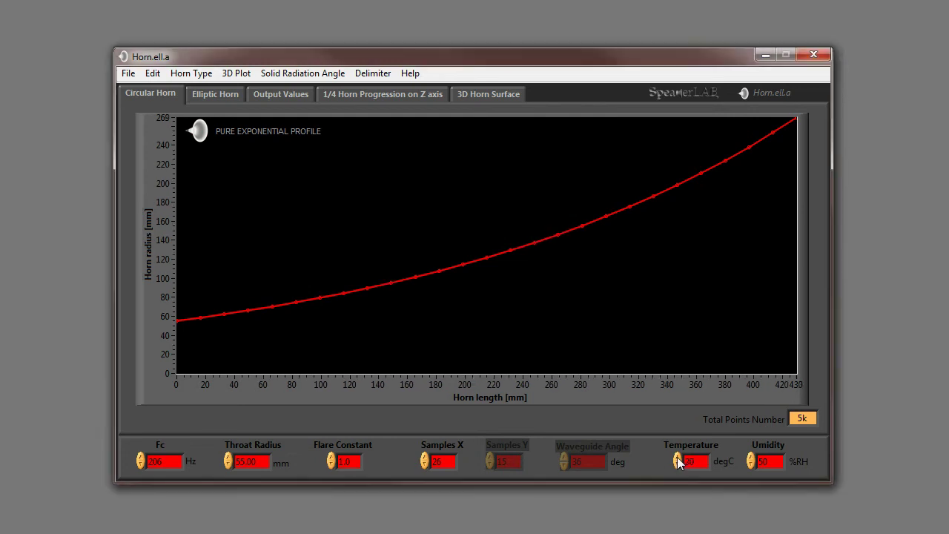
{"action": "double_click", "coordinate": [751, 458]}
{"action": "double_click", "coordinate": [751, 458]}
{"action": "left_click", "coordinate": [751, 458]}
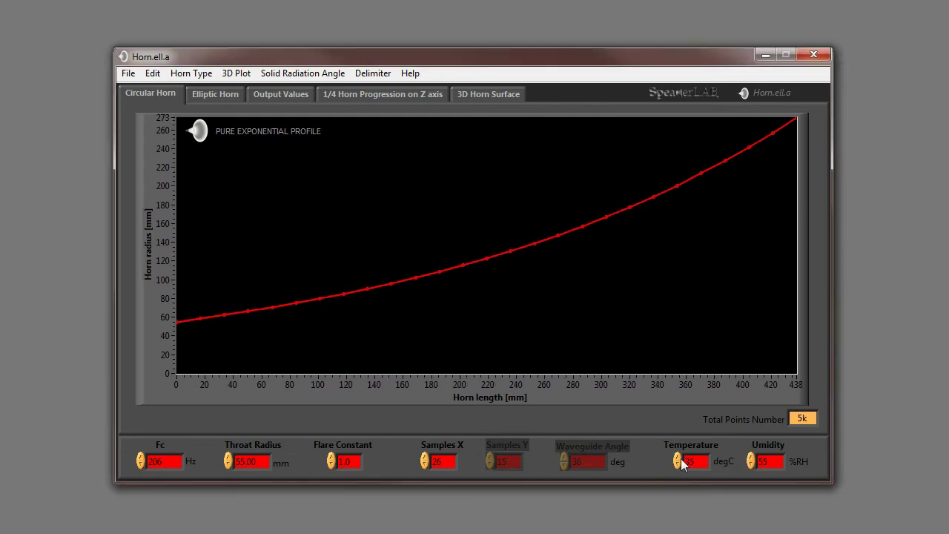
Step: Set the environment temperature to 100 degC
{"action": "type", "text": "1"}
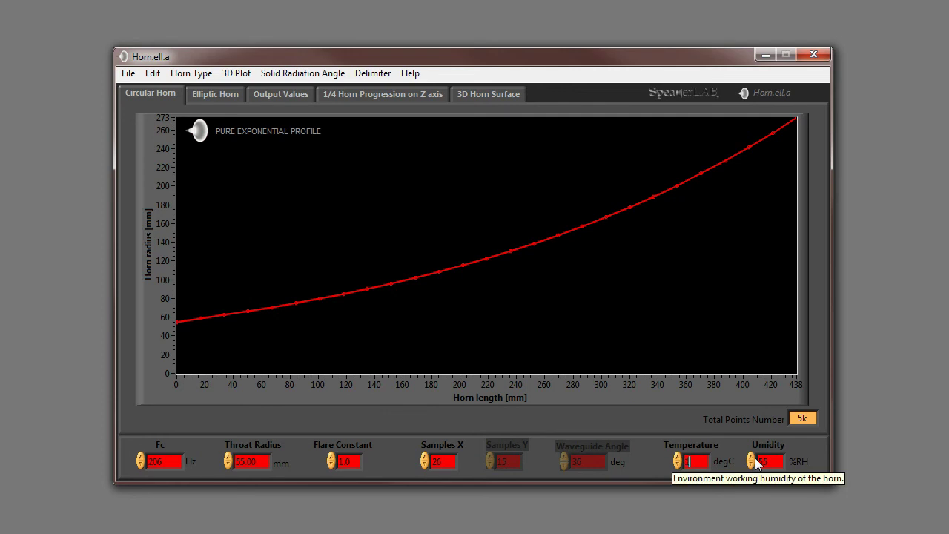
{"action": "type", "text": "00"}
{"action": "key", "text": "Return"}
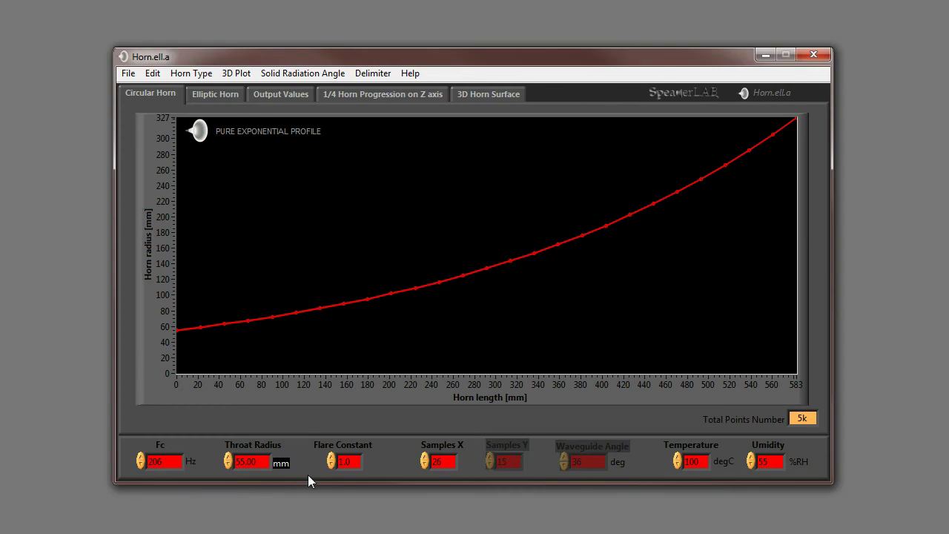
Step: Change the throat radius unit to inches, metres and finally centimetres
{"action": "type", "text": "in"}
{"action": "key", "text": "Return"}
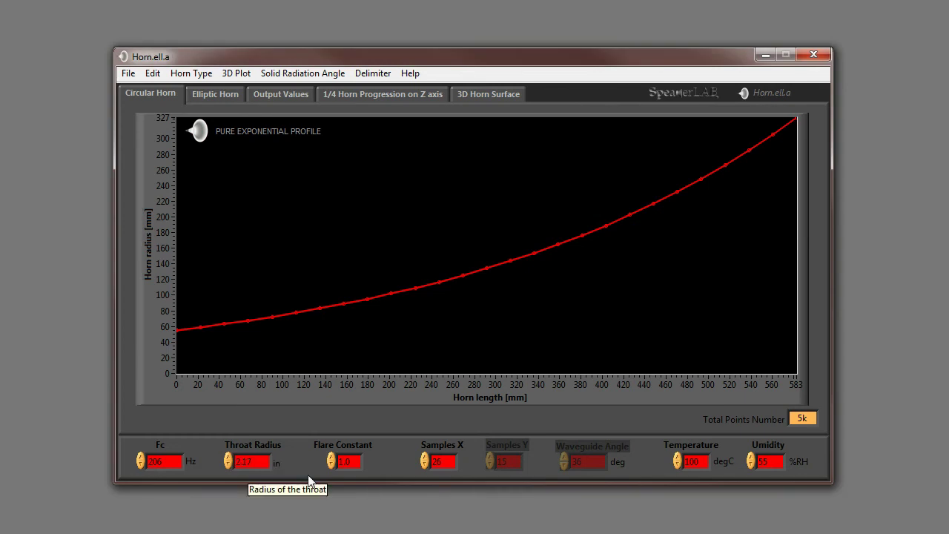
{"action": "double_click", "coordinate": [278, 463]}
{"action": "type", "text": "m"}
{"action": "key", "text": "Return"}
{"action": "left_click", "coordinate": [279, 463]}
{"action": "type", "text": "cm"}
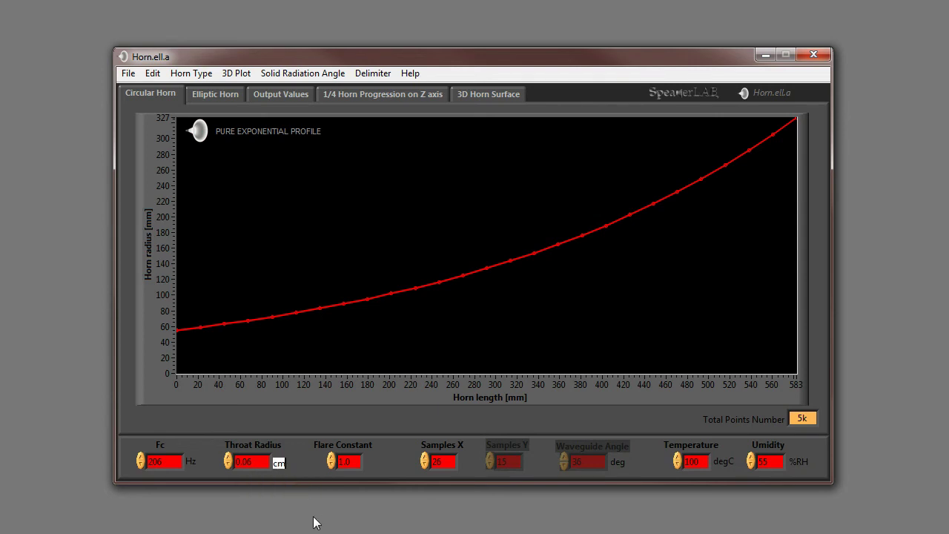
{"action": "left_click", "coordinate": [314, 517]}
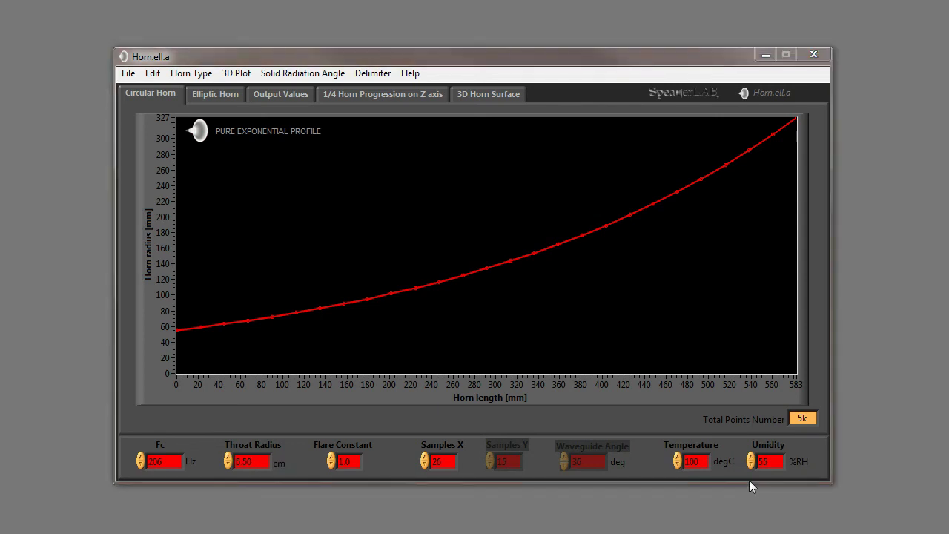
Step: Switch the temperature unit to degF and K, and return it to degC
{"action": "double_click", "coordinate": [725, 461]}
{"action": "left_click_drag", "start_coordinate": [730, 461], "coordinate": [738, 461]}
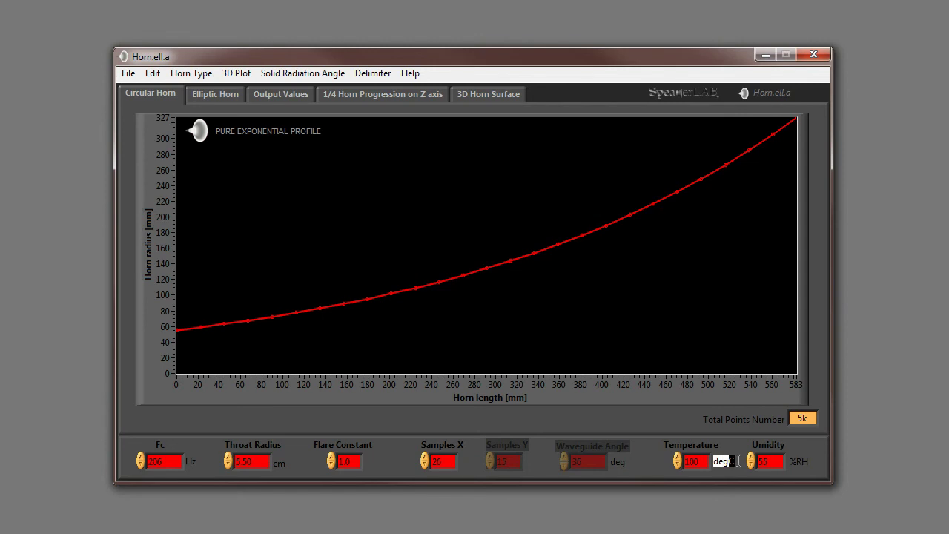
{"action": "key", "text": "Return"}
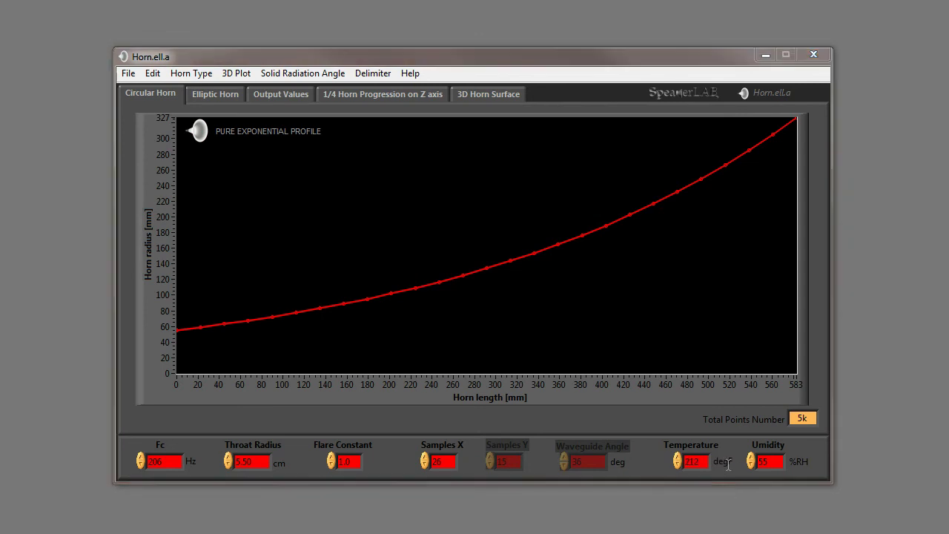
{"action": "type", "text": "K"}
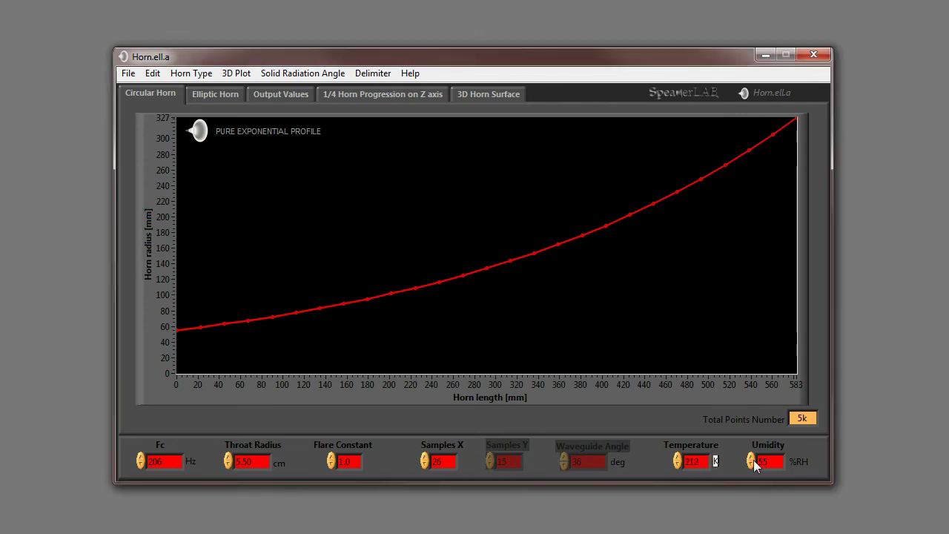
{"action": "left_click", "coordinate": [726, 468]}
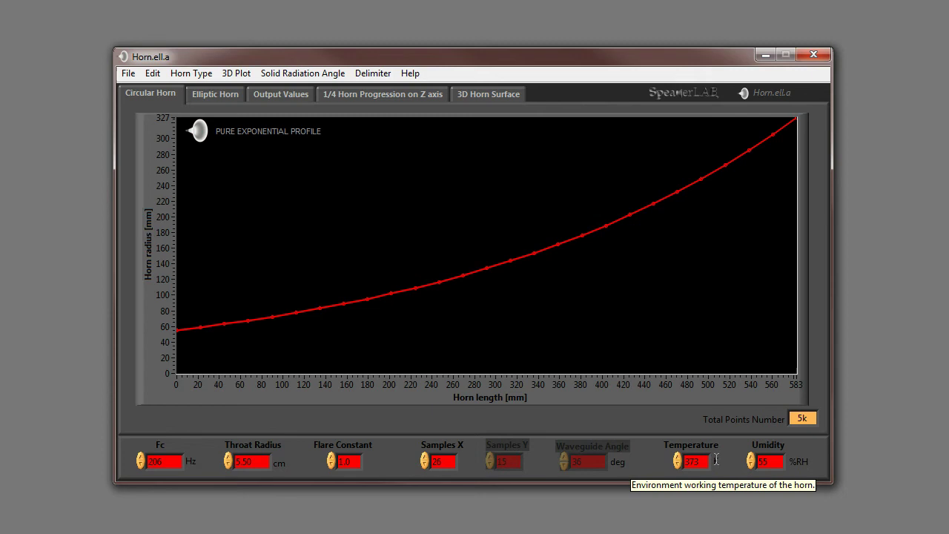
{"action": "type", "text": "degC"}
{"action": "key", "text": "Return"}
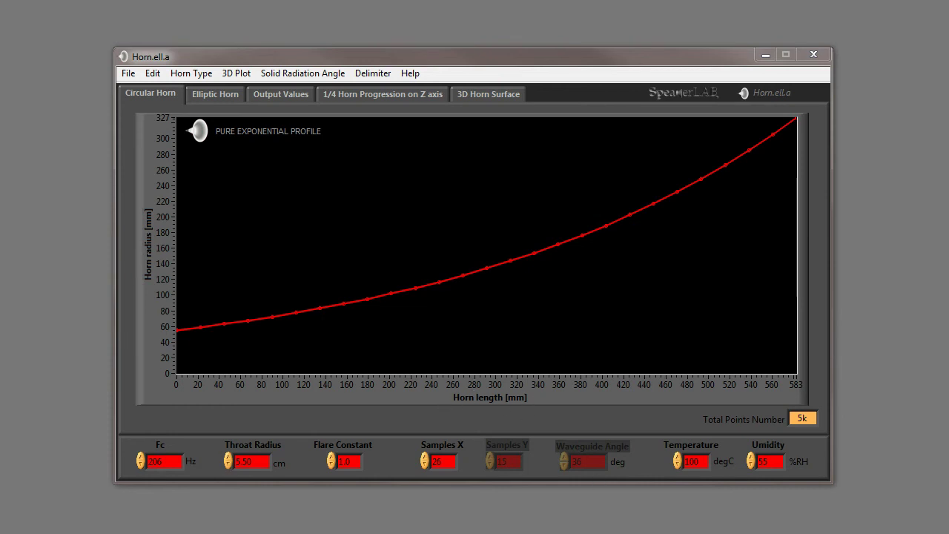
Step: For the elliptic horn, set the mouth's minor axis to 260 mm and raise it in steps to 276 mm
{"action": "left_click", "coordinate": [206, 96]}
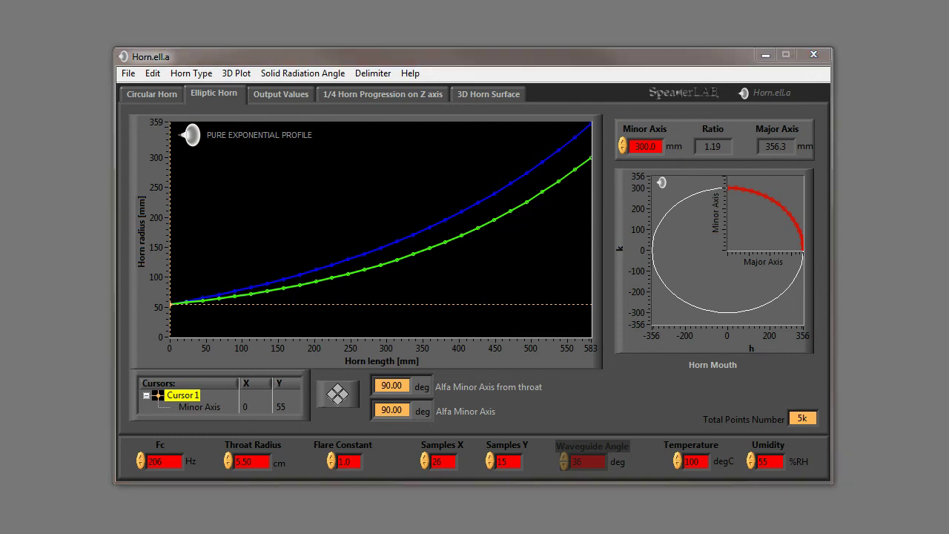
{"action": "double_click", "coordinate": [638, 146]}
{"action": "type", "text": "260"}
{"action": "key", "text": "Return"}
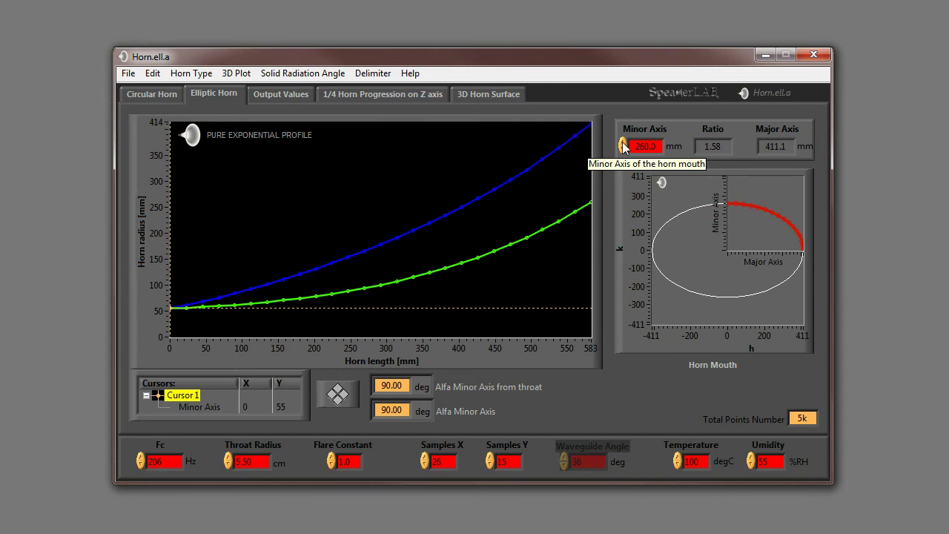
{"action": "left_click", "coordinate": [623, 144]}
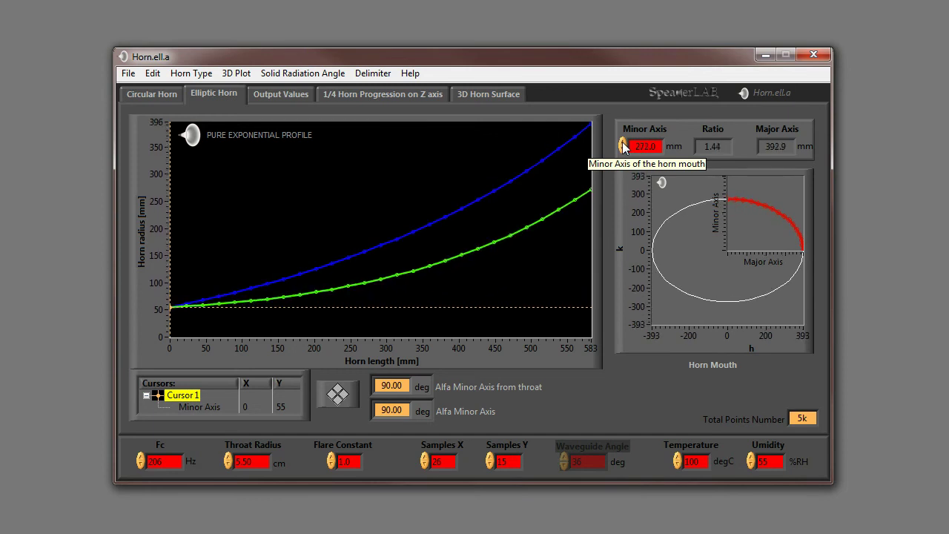
{"action": "left_click", "coordinate": [623, 144]}
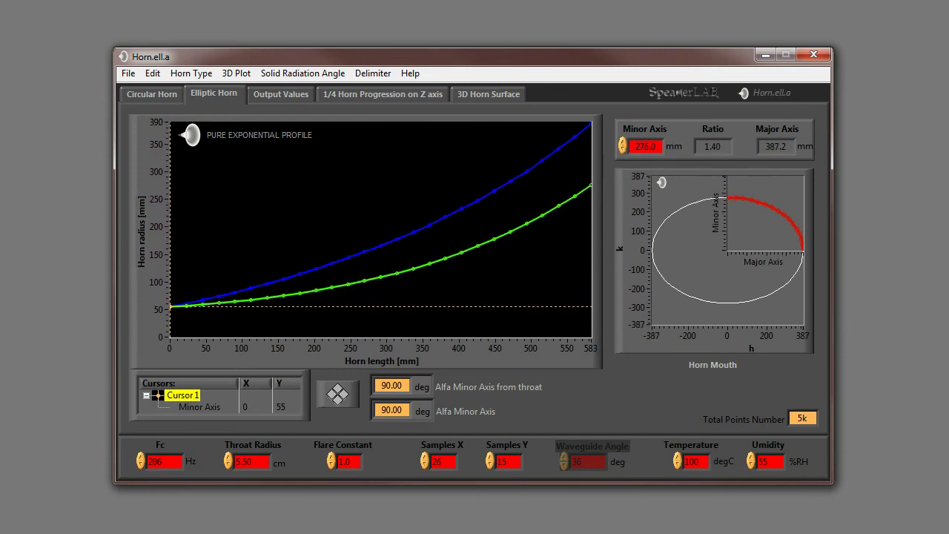
Step: Place the graph cursor on the major axis curve near 247 mm, and on the minor axis curve near 179 mm and 90 mm
{"action": "left_click_drag", "start_coordinate": [171, 307], "coordinate": [354, 267]}
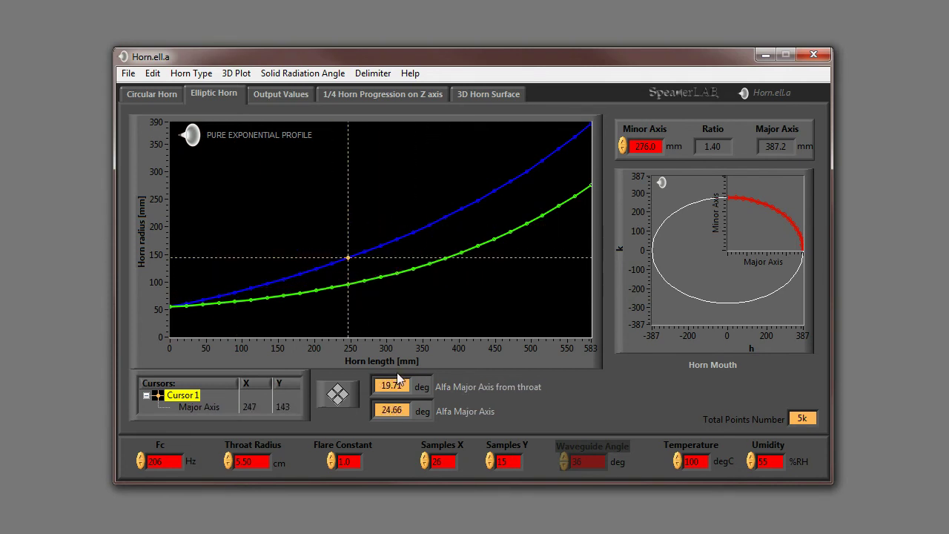
{"action": "left_click_drag", "start_coordinate": [348, 265], "coordinate": [299, 294]}
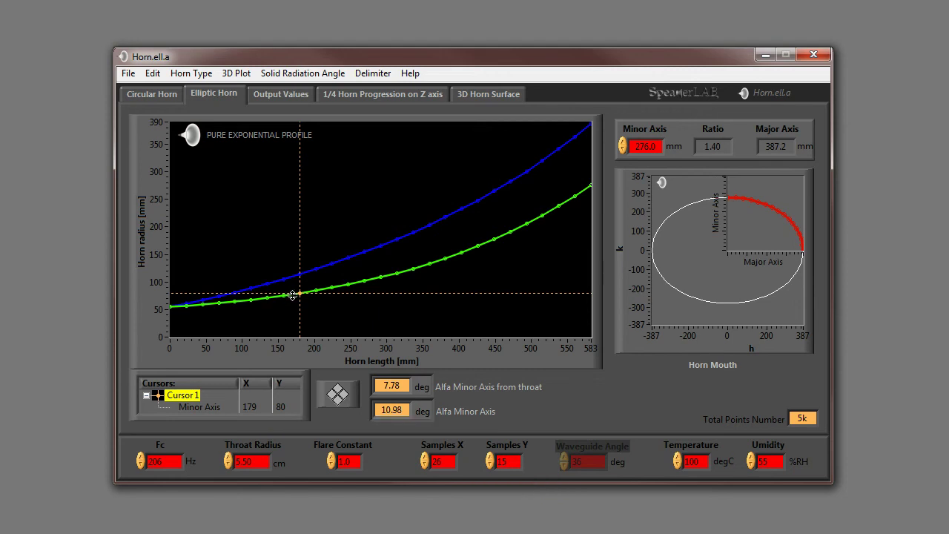
{"action": "left_click_drag", "start_coordinate": [298, 293], "coordinate": [239, 308]}
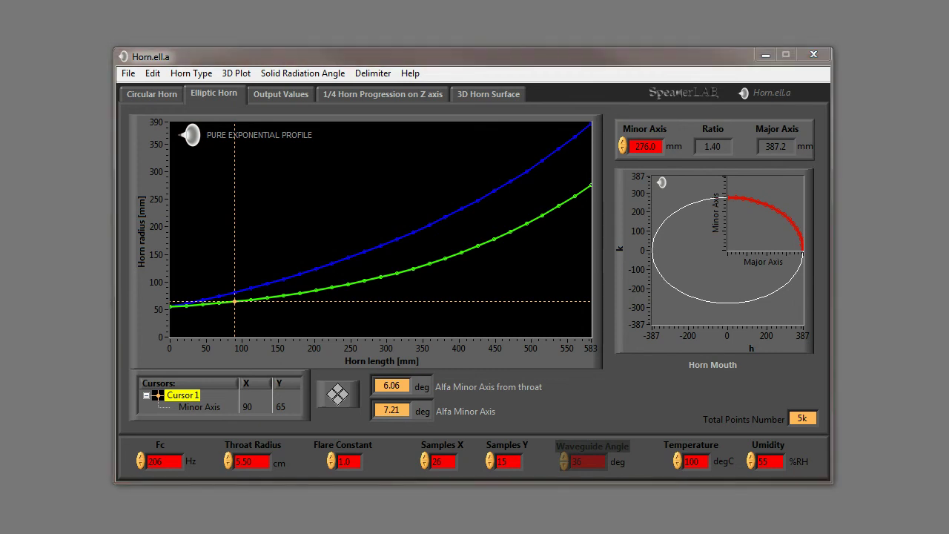
Step: Examine the horn's output values, stepping through the radius, distance from mouth and distance from throat entries of the output array
{"action": "left_click", "coordinate": [274, 95]}
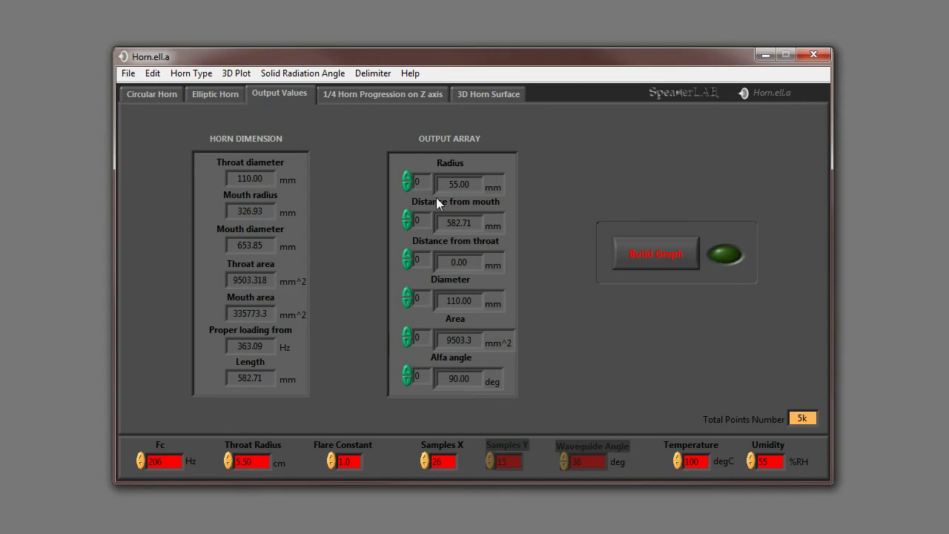
{"action": "left_click", "coordinate": [407, 178]}
{"action": "left_click", "coordinate": [406, 178]}
{"action": "left_click", "coordinate": [407, 215]}
{"action": "left_click", "coordinate": [407, 215]}
{"action": "left_click", "coordinate": [407, 215]}
{"action": "left_click", "coordinate": [407, 215]}
{"action": "left_click", "coordinate": [406, 254]}
{"action": "left_click", "coordinate": [407, 255]}
{"action": "left_click", "coordinate": [406, 254]}
Step: Build the 3D graph of the horn and rotate the model to look through its mouth
{"action": "left_click", "coordinate": [658, 260]}
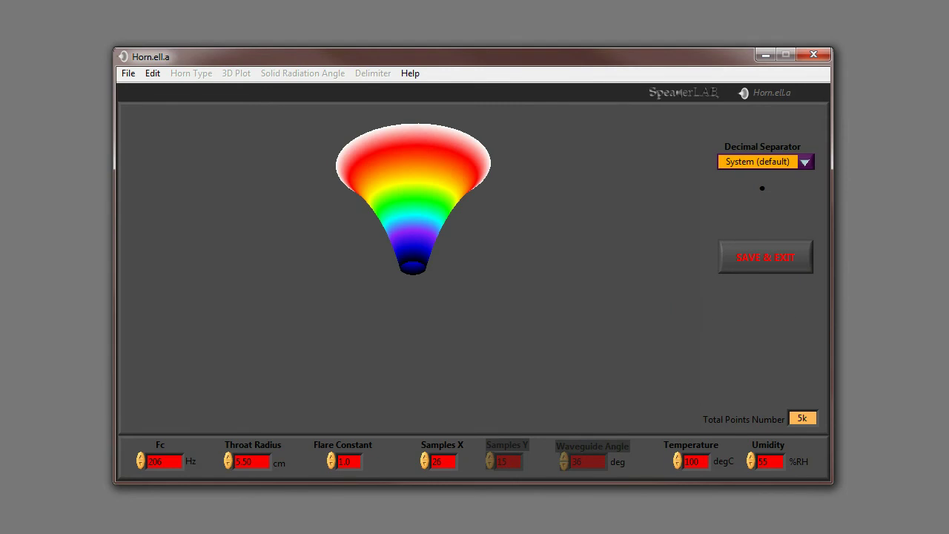
{"action": "left_click_drag", "start_coordinate": [424, 181], "coordinate": [432, 294]}
{"action": "left_click_drag", "start_coordinate": [562, 320], "coordinate": [513, 307]}
{"action": "left_click", "coordinate": [832, 520]}
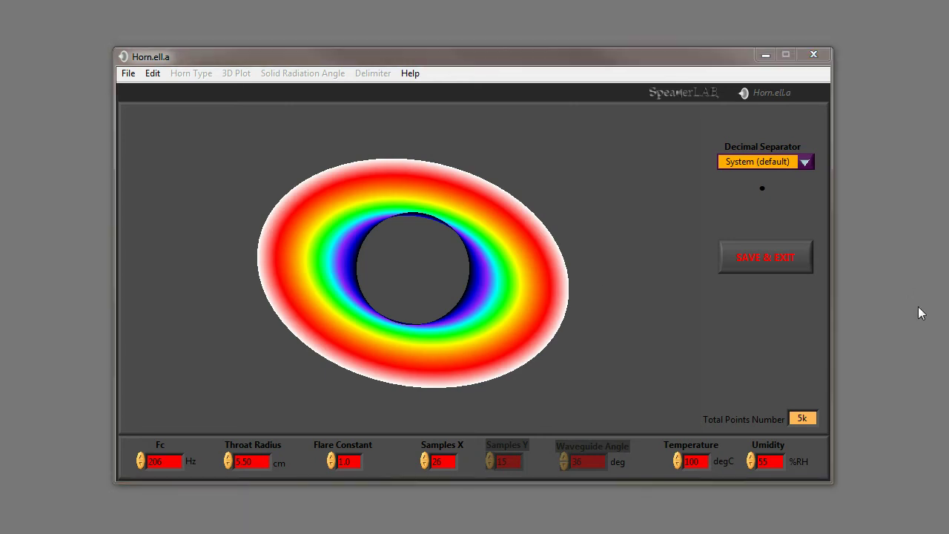
Step: Check the decimal separator choices, keep System (default), and save the horn data and exit
{"action": "left_click", "coordinate": [804, 163]}
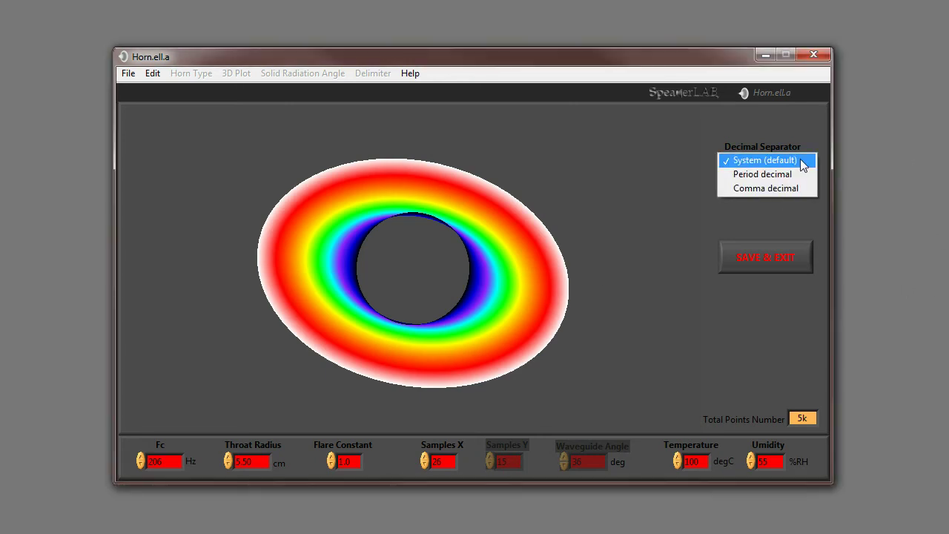
{"action": "left_click", "coordinate": [826, 135]}
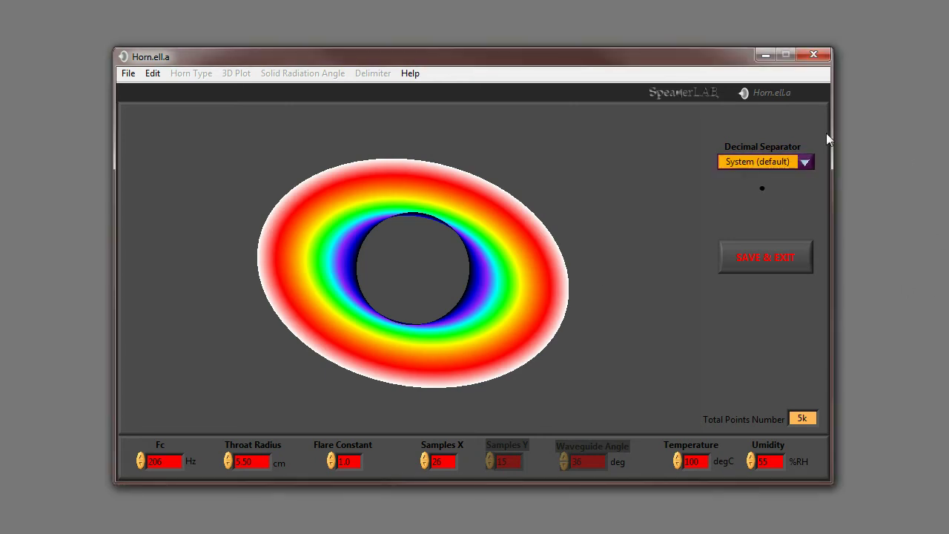
{"action": "left_click", "coordinate": [793, 263]}
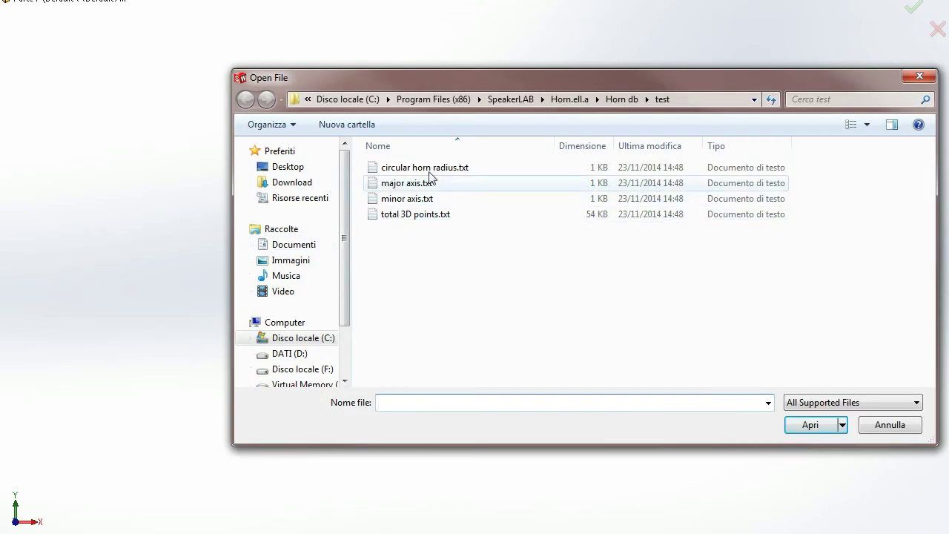
Step: In SolidWorks, import total 3D points.txt from the test folder inside Horn db
{"action": "left_click", "coordinate": [625, 99]}
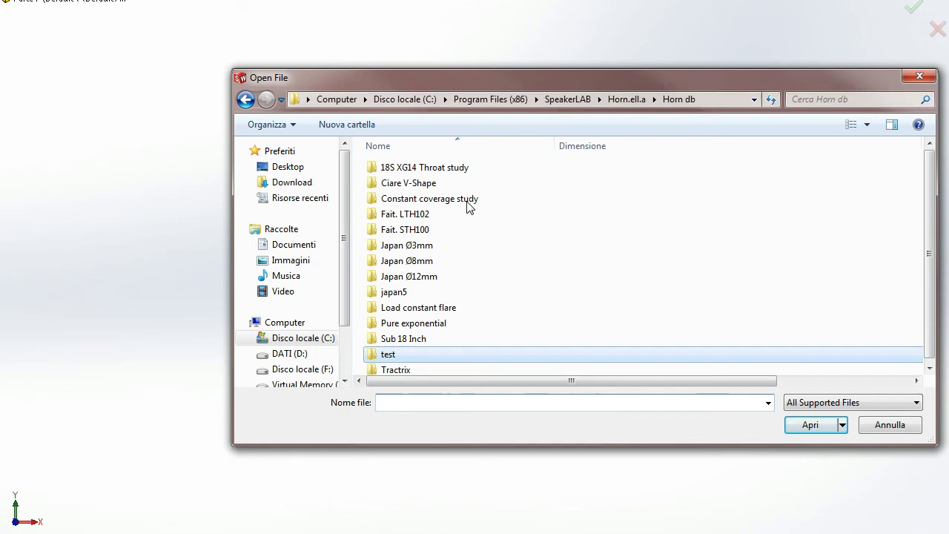
{"action": "double_click", "coordinate": [384, 356]}
{"action": "double_click", "coordinate": [395, 216]}
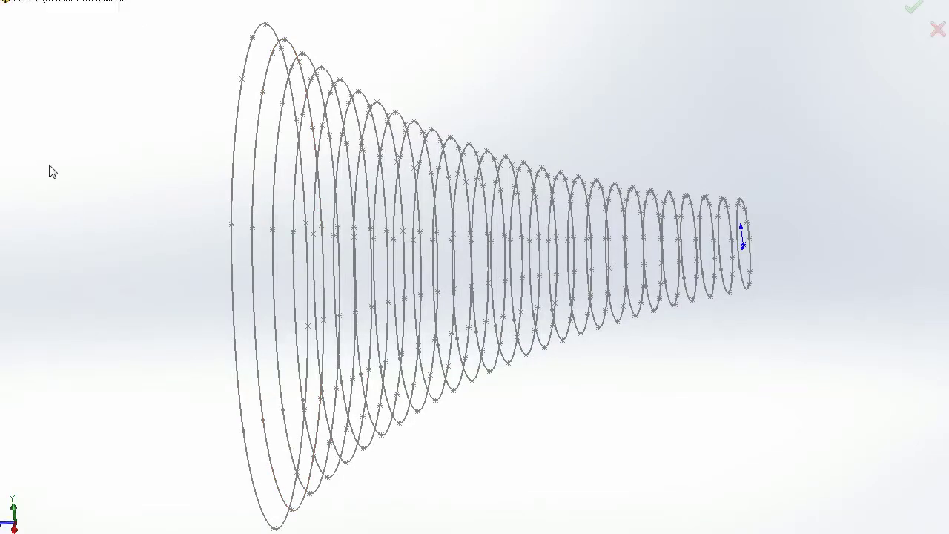
Step: Select every imported closed curve as a loft profile, in order from the horn's wide mouth to its circular throat
{"action": "left_click_drag", "start_coordinate": [157, 153], "coordinate": [328, 127]}
{"action": "left_click", "coordinate": [808, 436]}
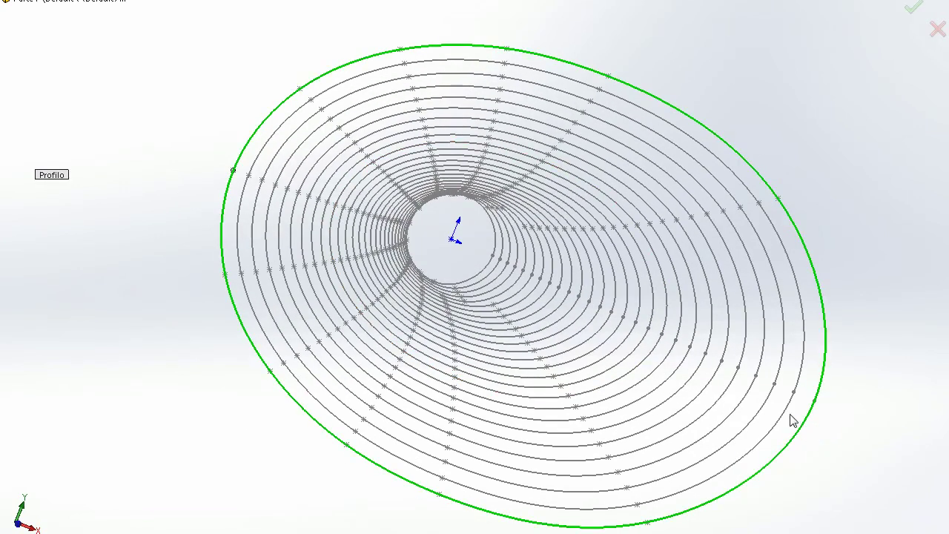
{"action": "left_click", "coordinate": [790, 406]}
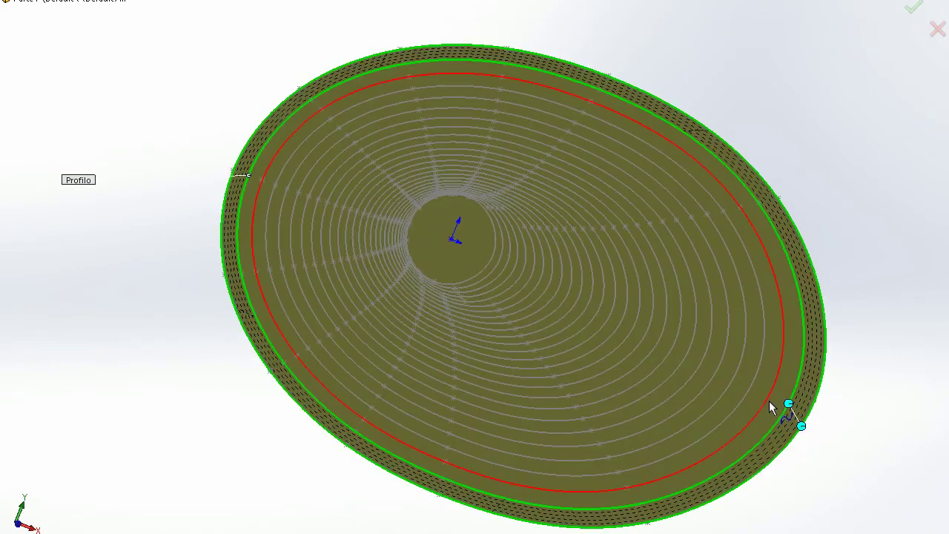
{"action": "left_click", "coordinate": [767, 399]}
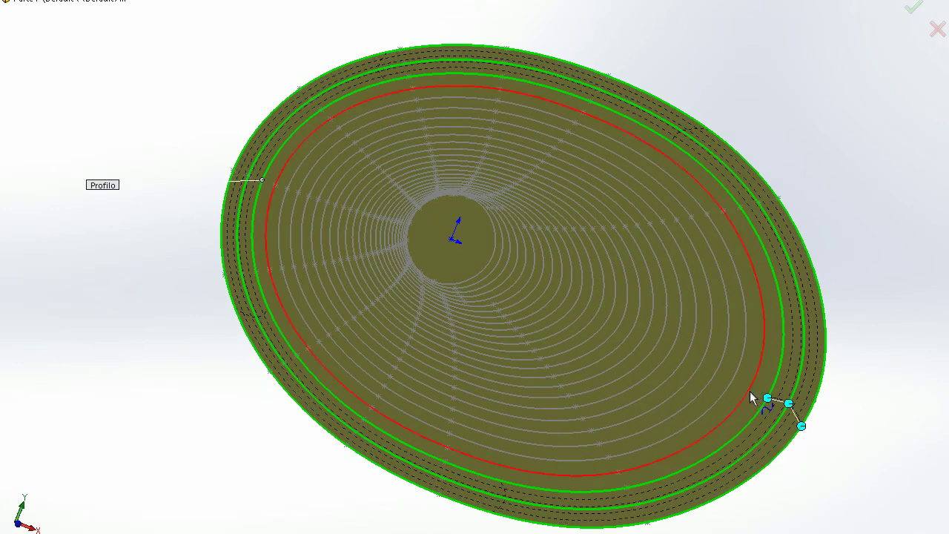
{"action": "left_click", "coordinate": [762, 395]}
{"action": "left_click", "coordinate": [735, 380]}
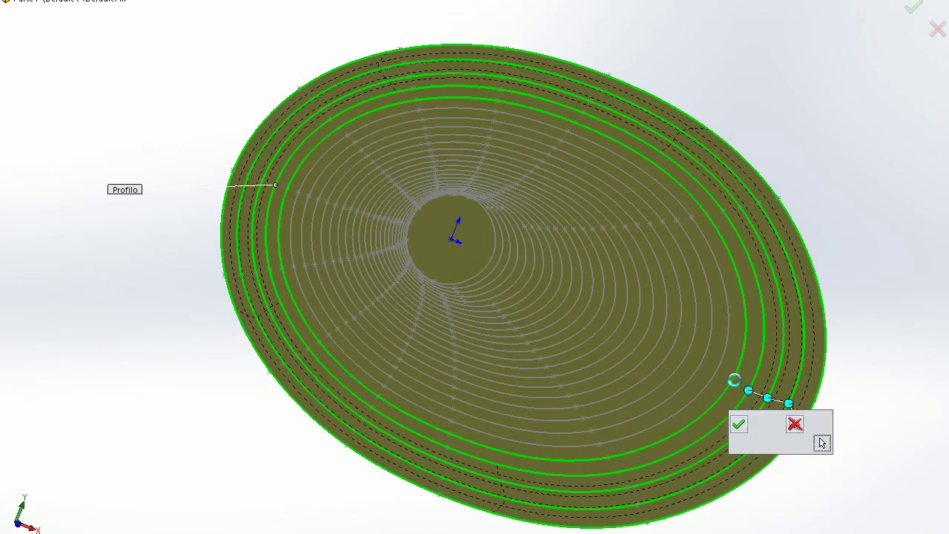
{"action": "left_click", "coordinate": [736, 387]}
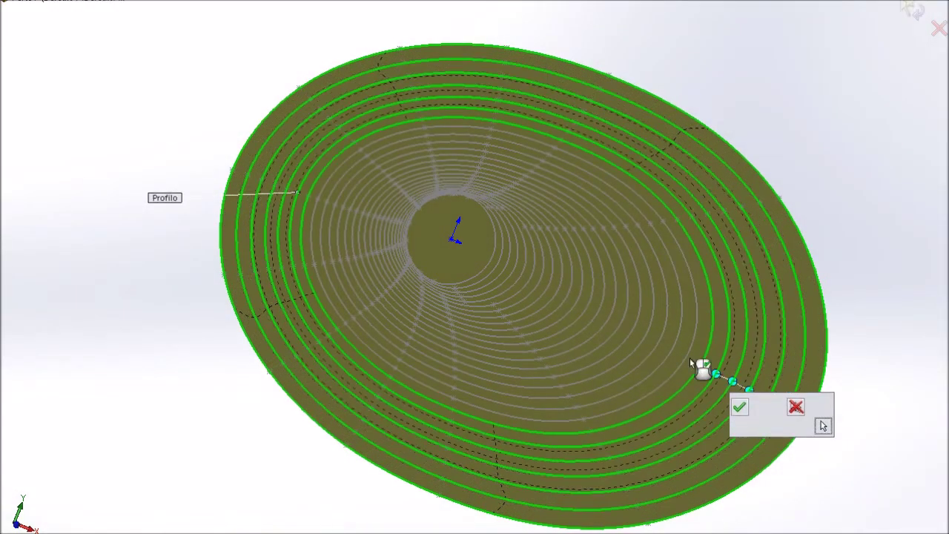
{"action": "left_click", "coordinate": [676, 349]}
{"action": "left_click", "coordinate": [646, 336]}
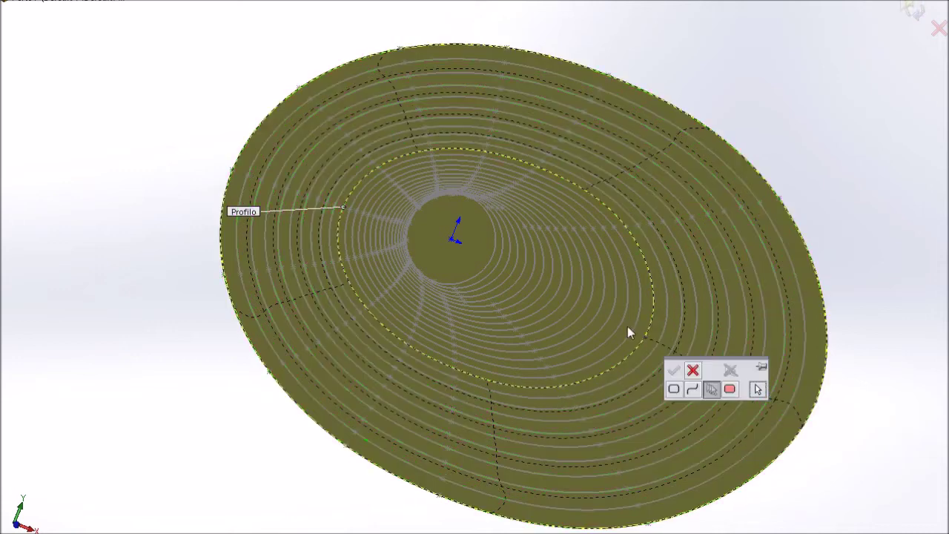
{"action": "left_click", "coordinate": [629, 330]}
{"action": "left_click", "coordinate": [616, 325]}
{"action": "left_click", "coordinate": [608, 321]}
{"action": "left_click", "coordinate": [597, 314]}
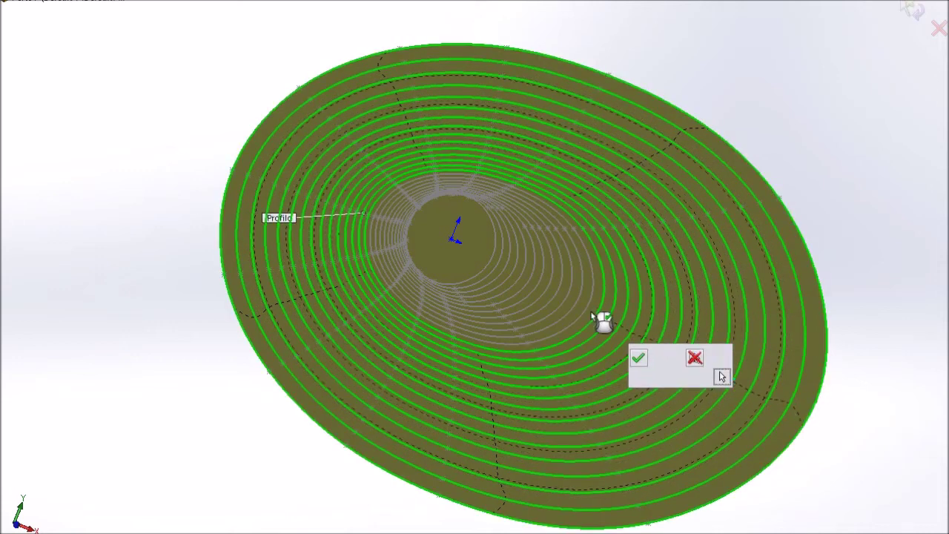
{"action": "left_click", "coordinate": [586, 308]}
{"action": "left_click", "coordinate": [576, 302]}
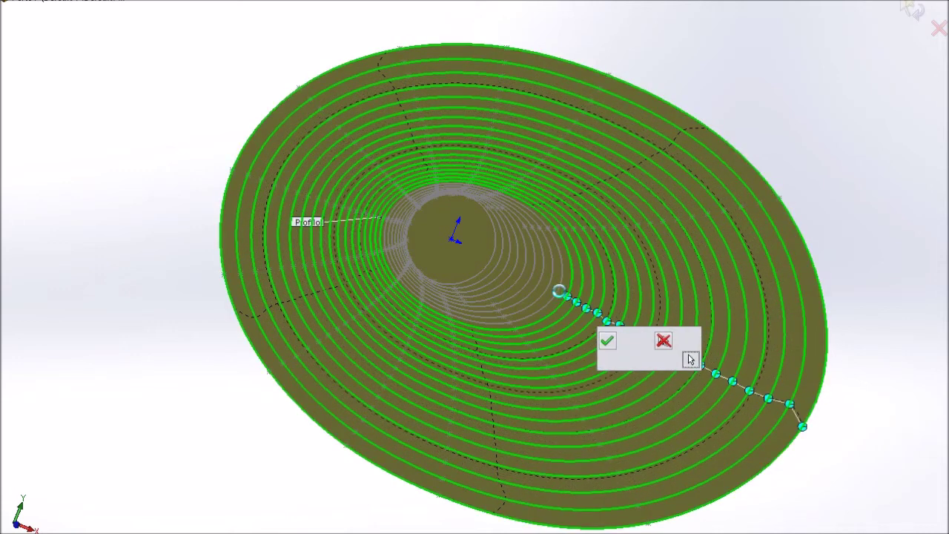
{"action": "left_click", "coordinate": [558, 289]}
{"action": "left_click", "coordinate": [548, 293]}
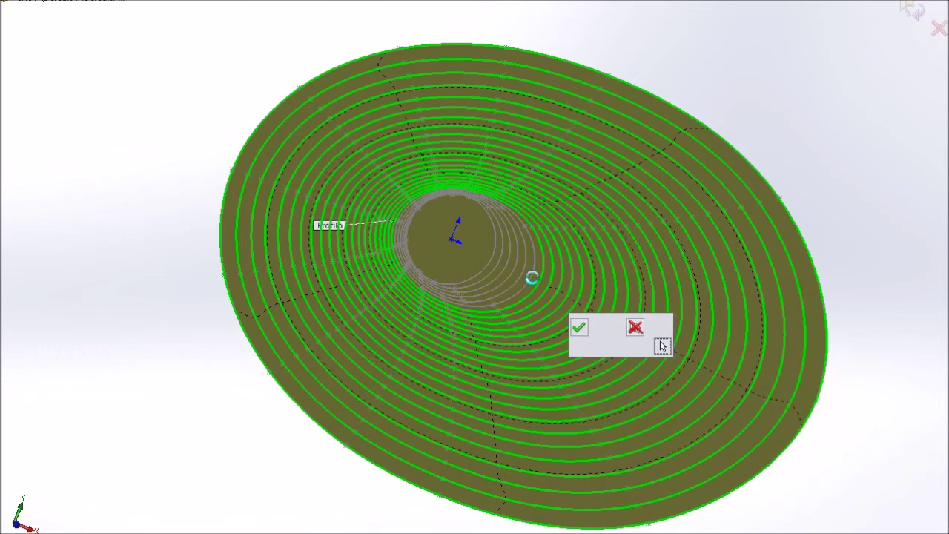
{"action": "left_click", "coordinate": [522, 275]}
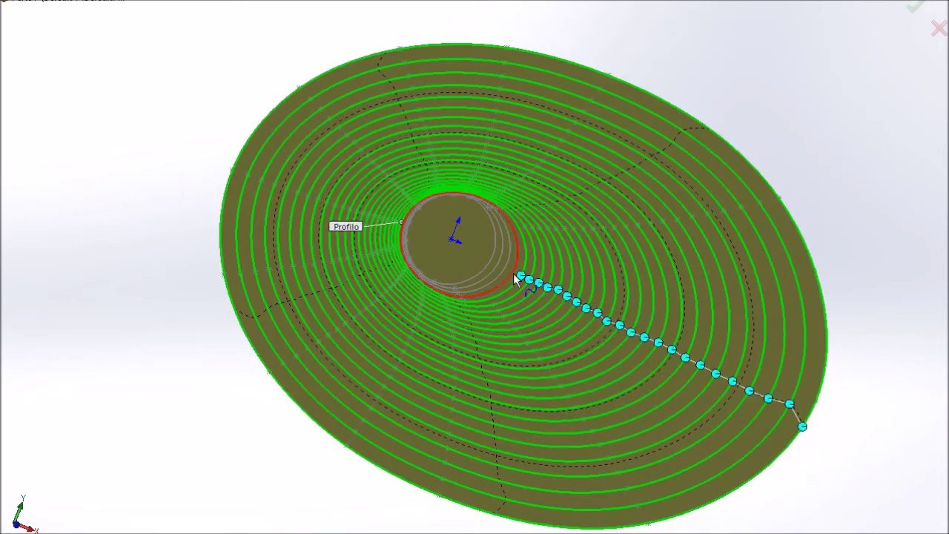
{"action": "left_click", "coordinate": [487, 267]}
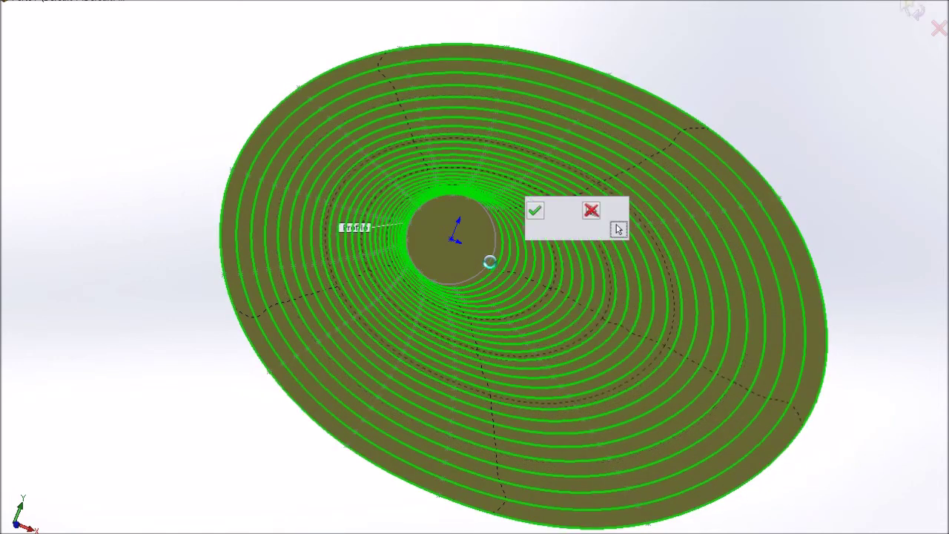
{"action": "left_click", "coordinate": [486, 262]}
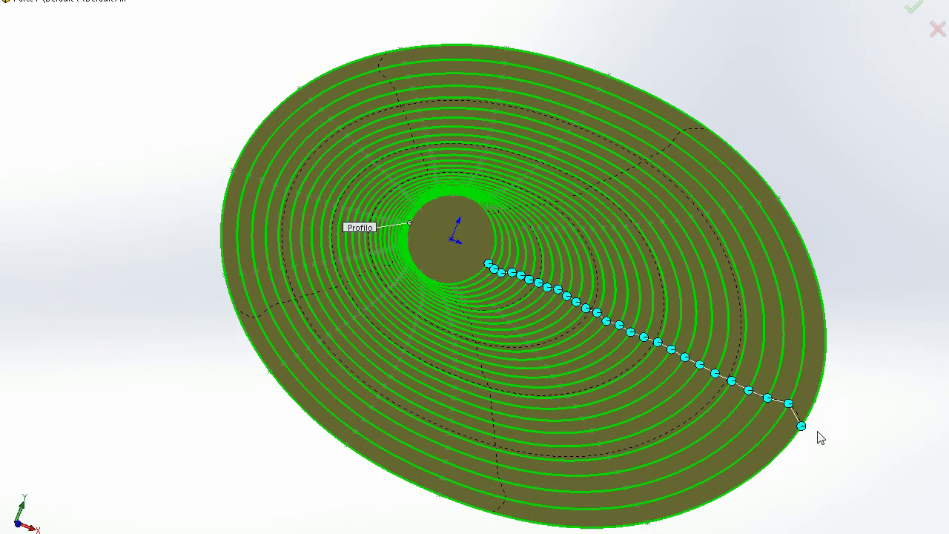
Step: Align the loft connector points along the profiles so the connecting line runs smoothly from mouth to throat
{"action": "left_click_drag", "start_coordinate": [802, 426], "coordinate": [810, 416]}
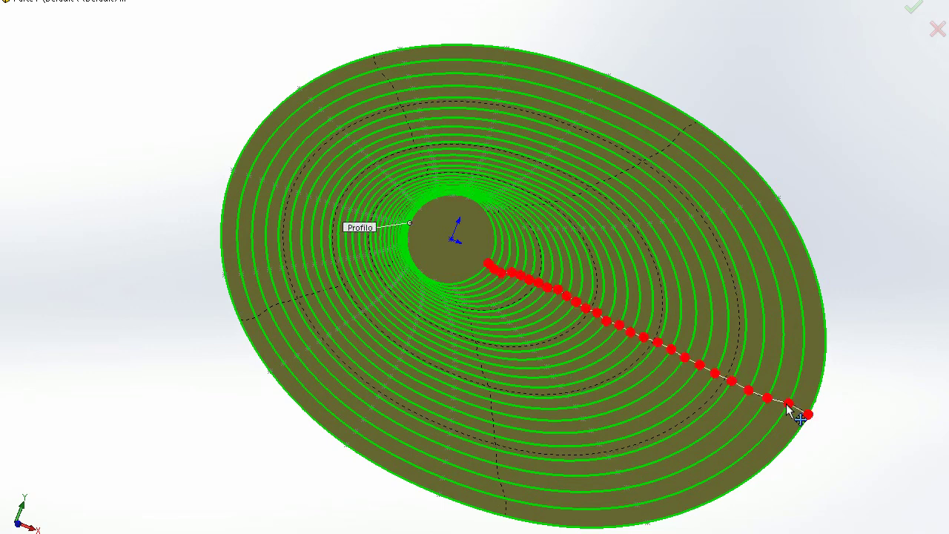
{"action": "left_click_drag", "start_coordinate": [787, 404], "coordinate": [787, 407]}
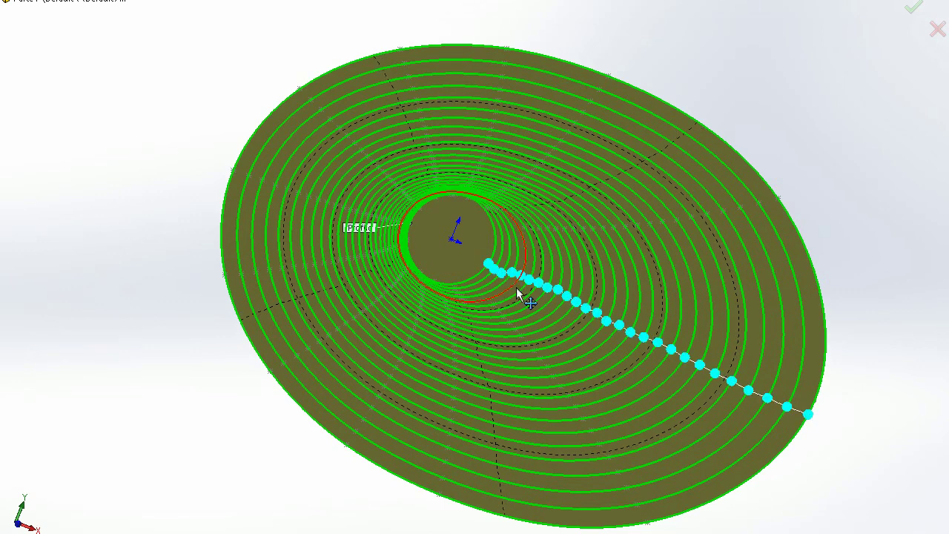
{"action": "scroll", "coordinate": [512, 289], "scroll_direction": "down", "scroll_amount": 8}
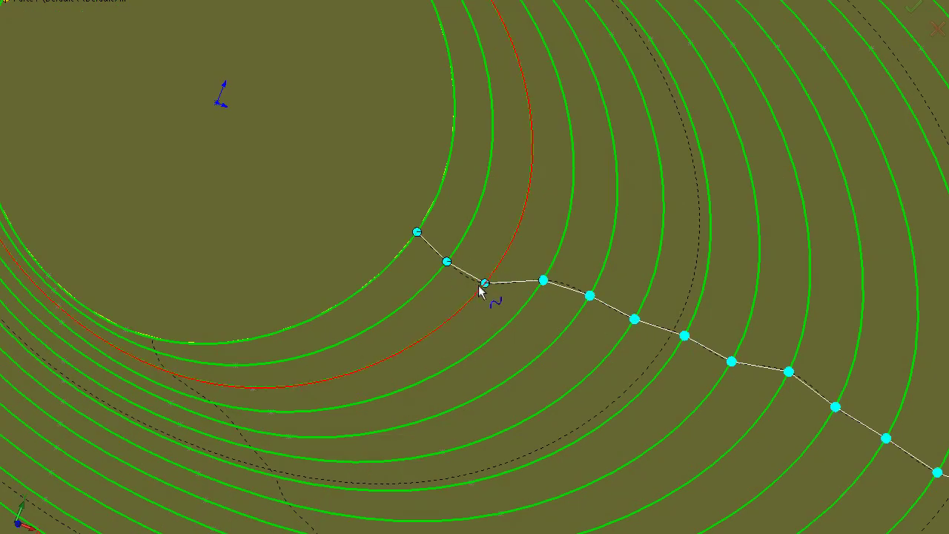
{"action": "left_click_drag", "start_coordinate": [485, 283], "coordinate": [454, 252]}
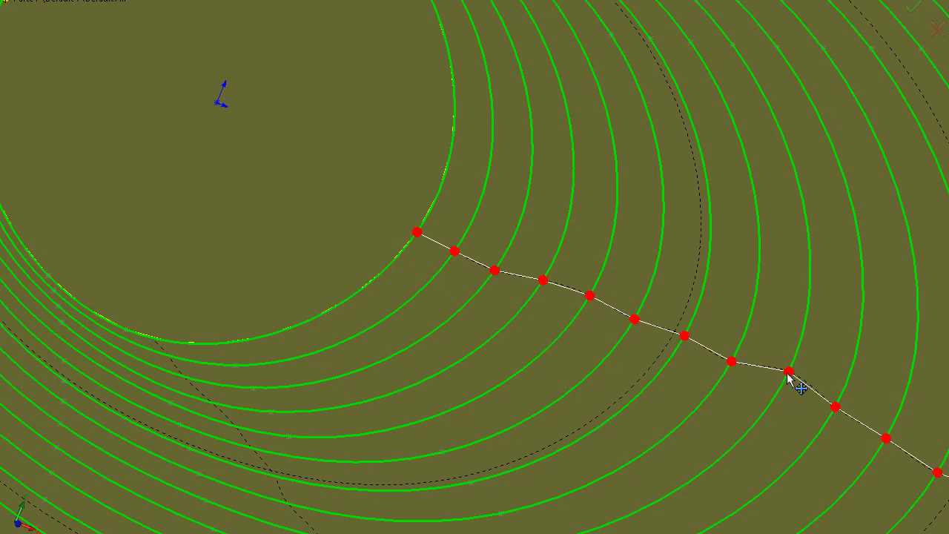
{"action": "left_click_drag", "start_coordinate": [787, 373], "coordinate": [784, 382]}
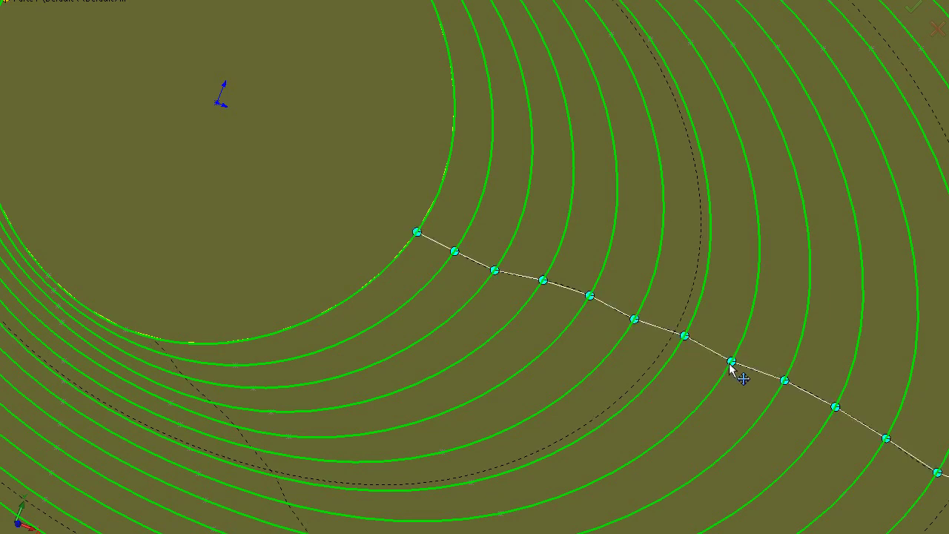
{"action": "left_click_drag", "start_coordinate": [730, 365], "coordinate": [731, 360]}
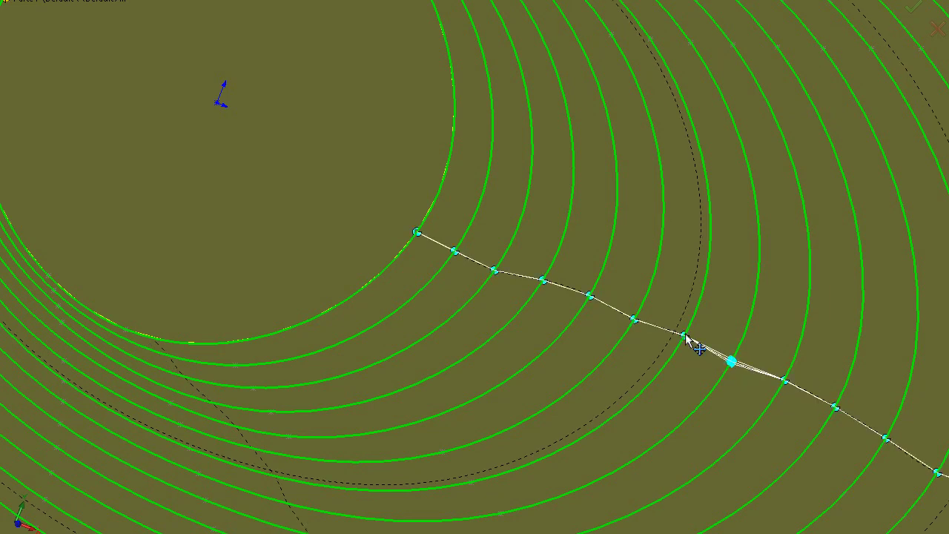
{"action": "left_click_drag", "start_coordinate": [684, 337], "coordinate": [686, 346]}
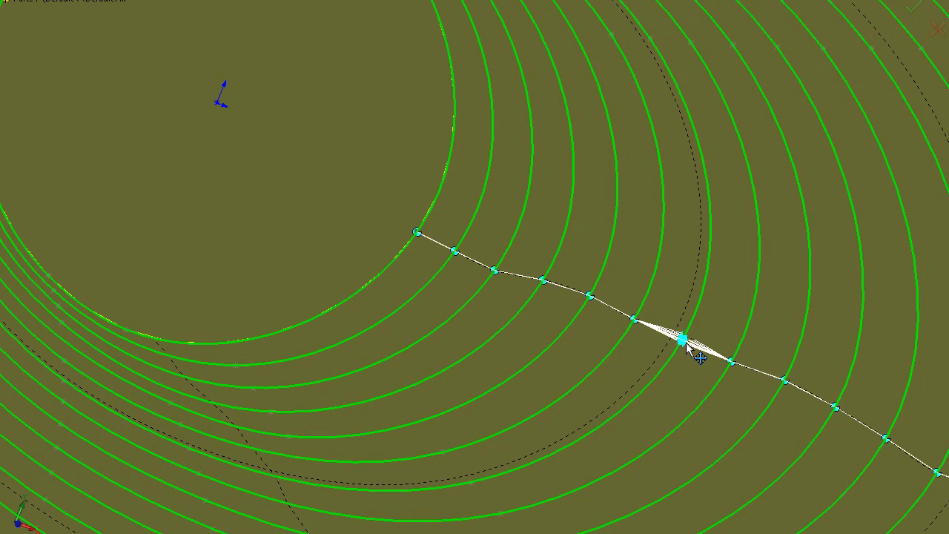
{"action": "left_click_drag", "start_coordinate": [589, 299], "coordinate": [538, 287]}
{"action": "scroll", "coordinate": [682, 360], "scroll_direction": "up", "scroll_amount": 9}
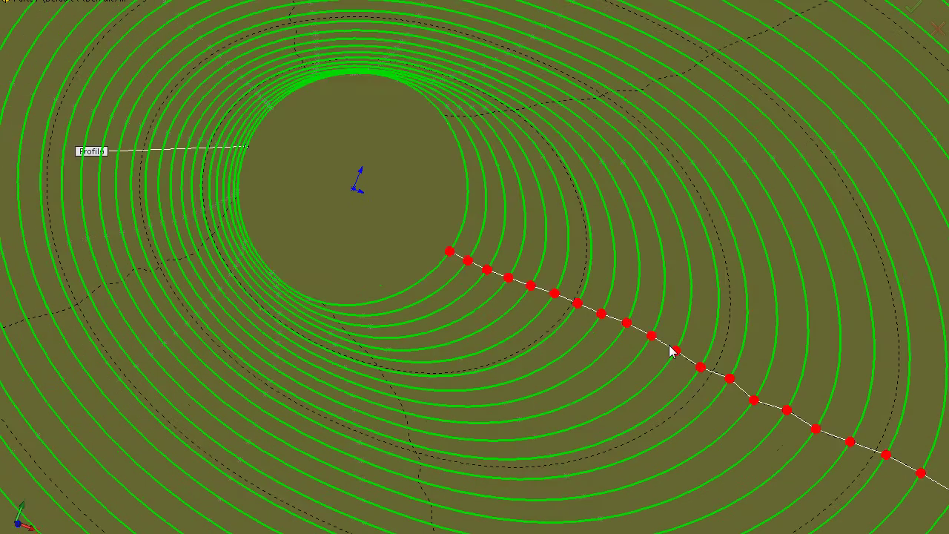
{"action": "scroll", "coordinate": [528, 321], "scroll_direction": "down", "scroll_amount": 5}
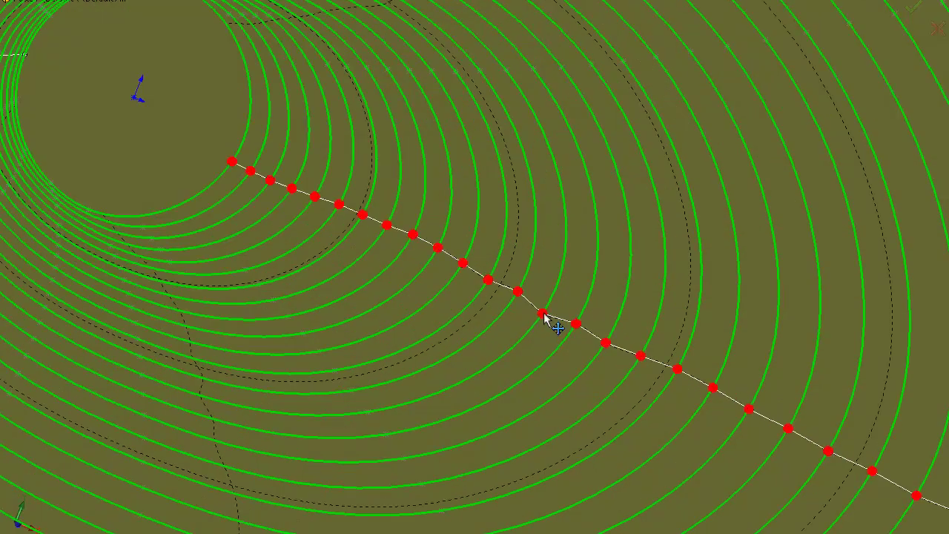
{"action": "left_click_drag", "start_coordinate": [547, 307], "coordinate": [547, 306]}
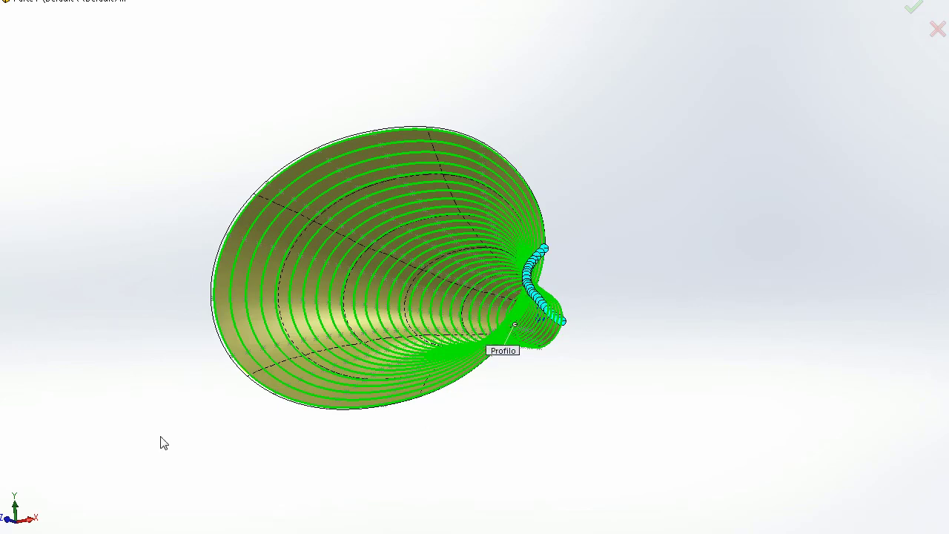
Step: Complete the loft as a thin-walled horn and check the wall at the throat rim
{"action": "scroll", "coordinate": [507, 301], "scroll_direction": "down", "scroll_amount": 5}
{"action": "scroll", "coordinate": [524, 291], "scroll_direction": "down", "scroll_amount": 3}
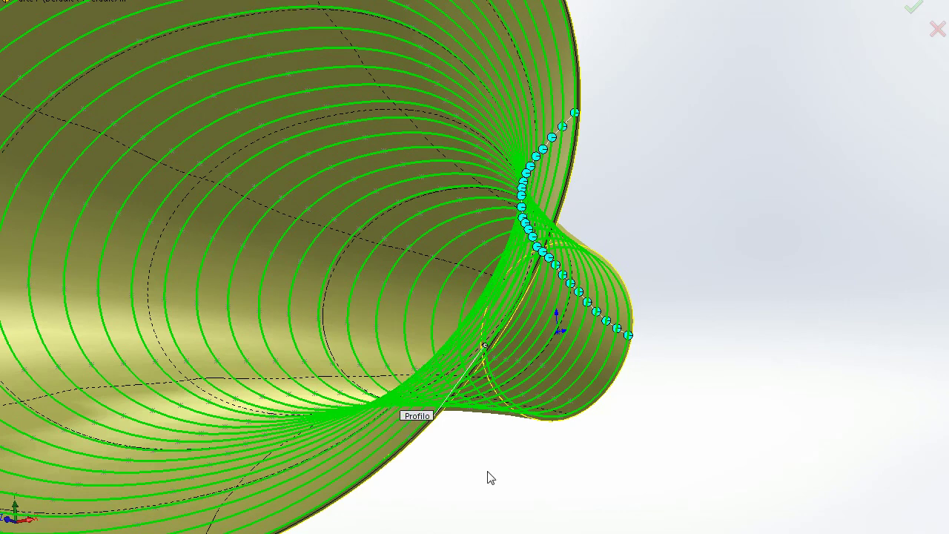
{"action": "scroll", "coordinate": [423, 409], "scroll_direction": "up", "scroll_amount": 4}
{"action": "scroll", "coordinate": [215, 178], "scroll_direction": "down", "scroll_amount": 5}
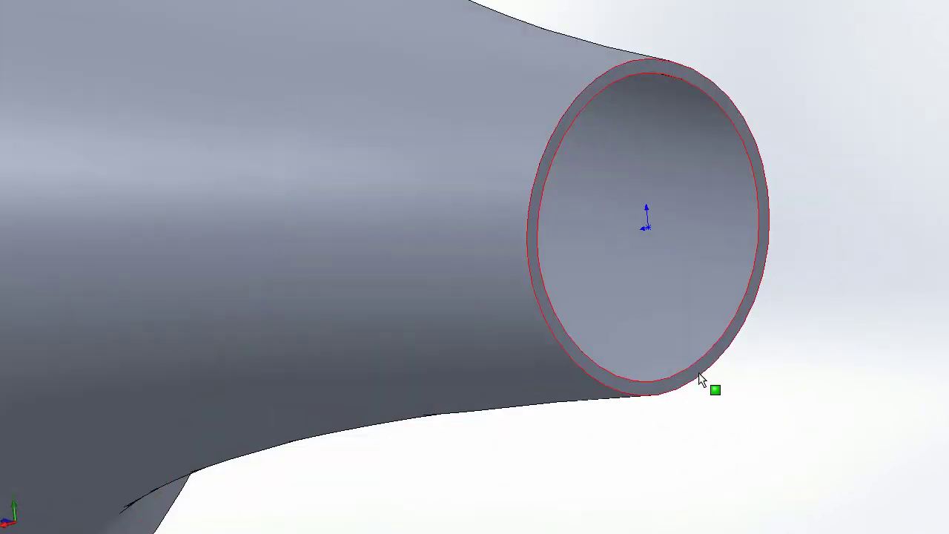
{"action": "left_click", "coordinate": [681, 376]}
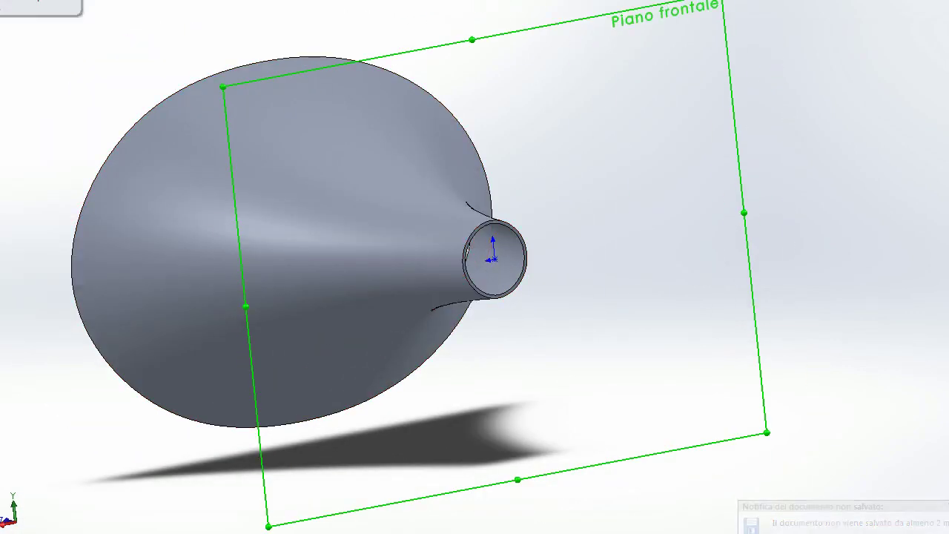
Step: On the front plane, sketch two concentric circles centred on the origin, one around the throat and one matching the throat opening
{"action": "key", "text": "ctrl+1"}
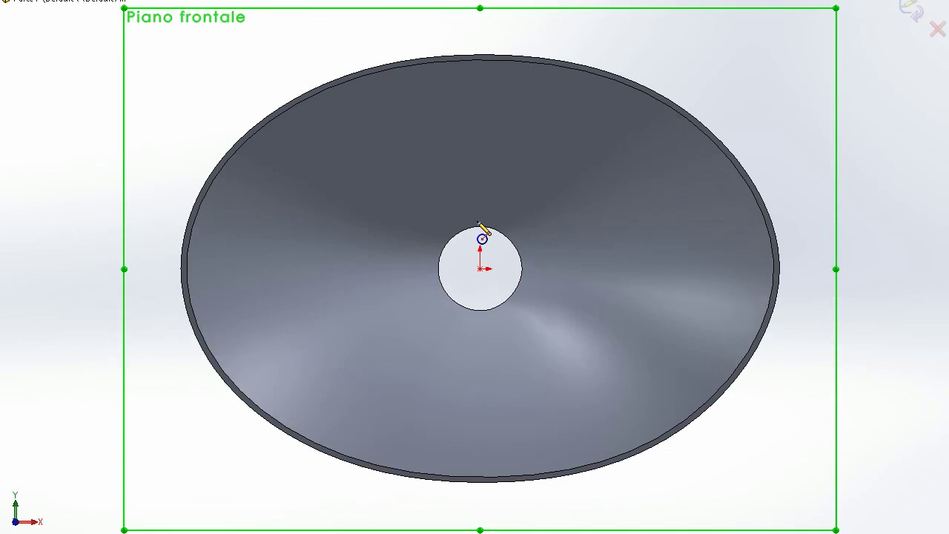
{"action": "left_click", "coordinate": [480, 268]}
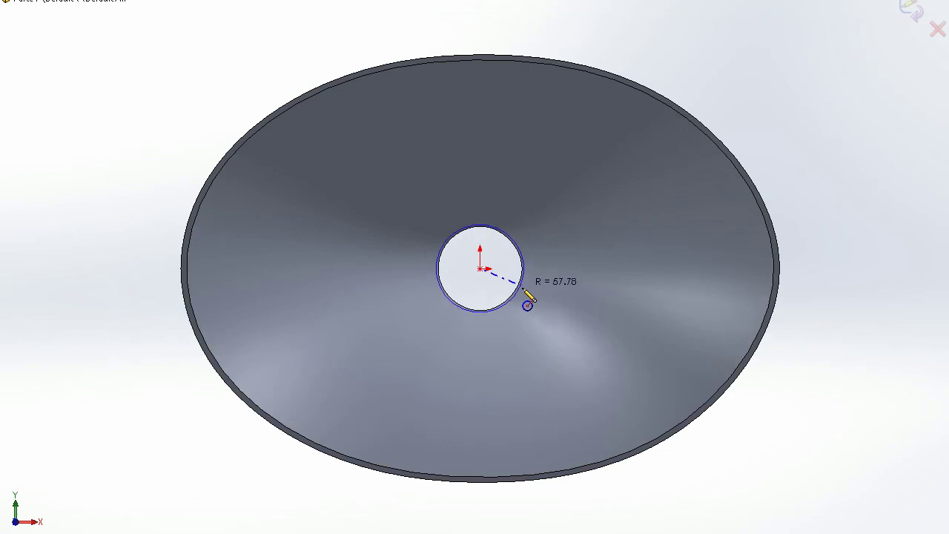
{"action": "left_click", "coordinate": [547, 330]}
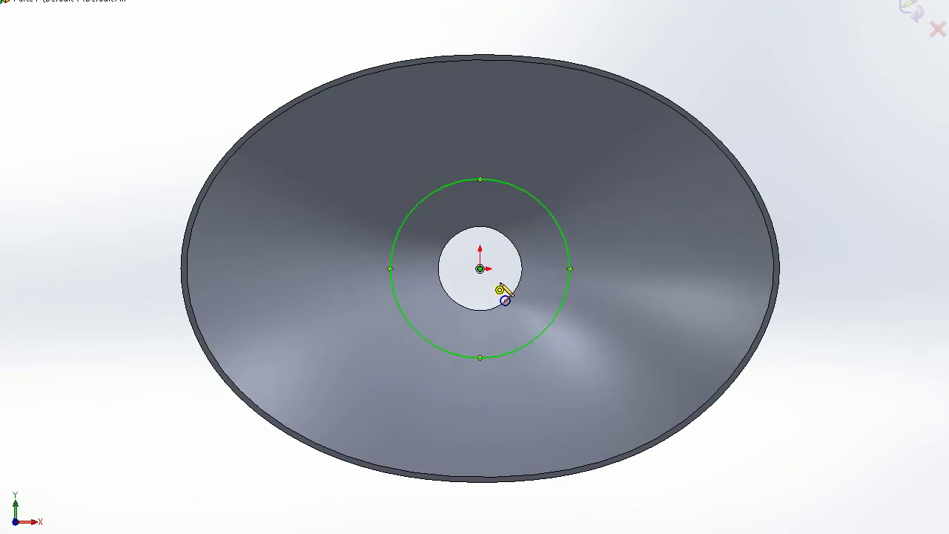
{"action": "scroll", "coordinate": [505, 301], "scroll_direction": "down", "scroll_amount": 5}
{"action": "left_click", "coordinate": [391, 215]}
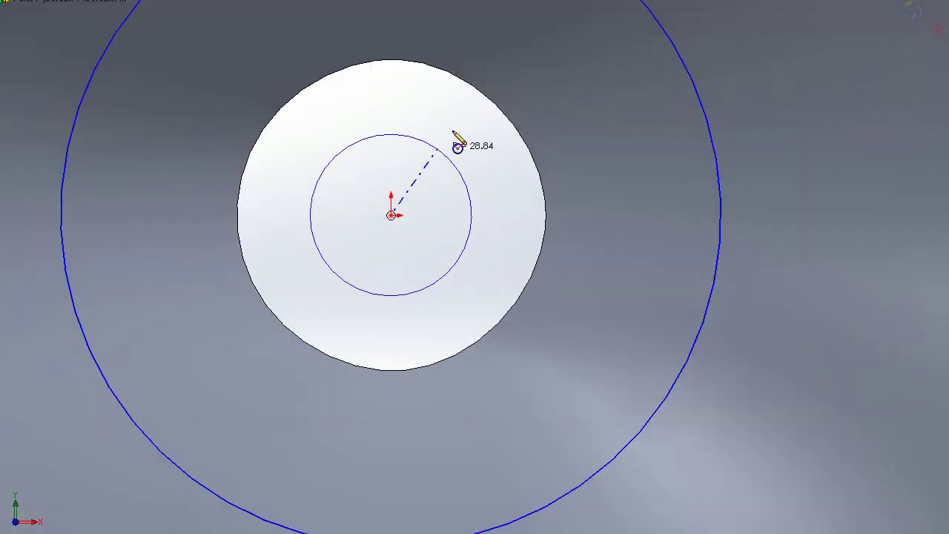
{"action": "left_click", "coordinate": [505, 123]}
{"action": "scroll", "coordinate": [466, 271], "scroll_direction": "up", "scroll_amount": 6}
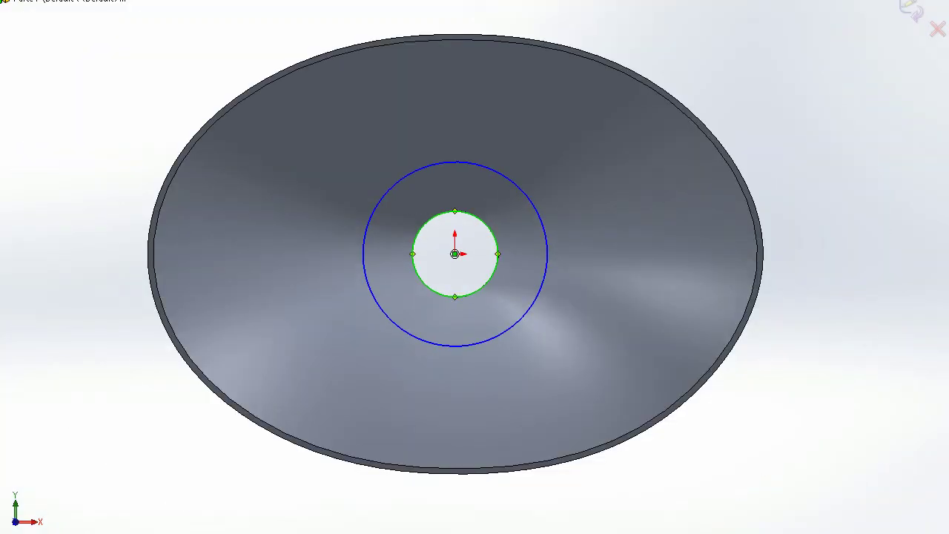